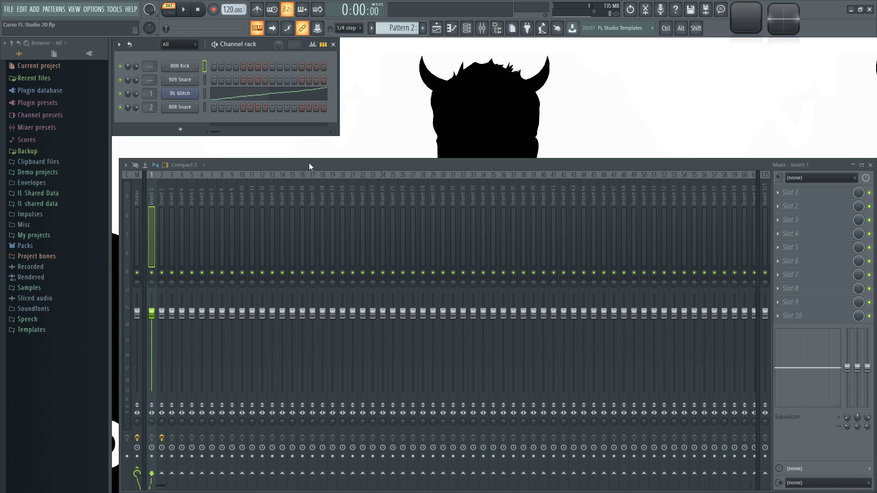
# Open the DL Glitch slicer channel and play Pattern 2 to hear the loop
pyautogui.click(181, 93)
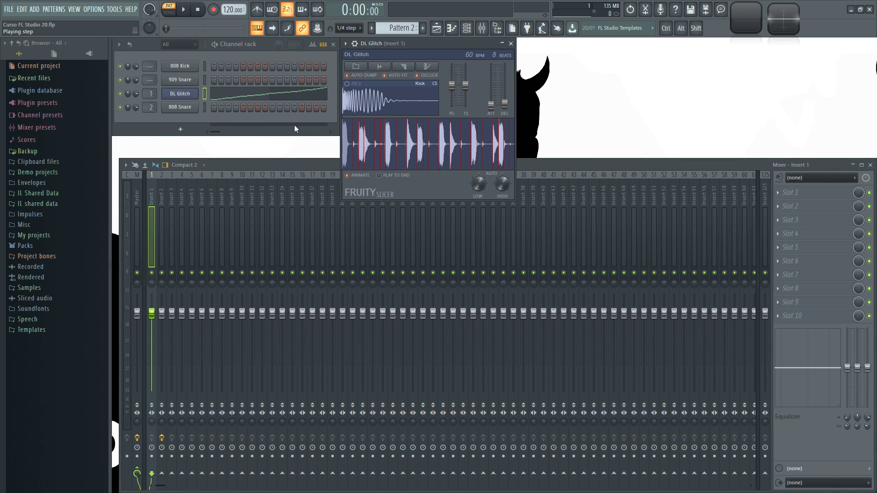
pyautogui.moveTo(423, 42); pyautogui.dragTo(418, 38)
pyautogui.click(531, 160)
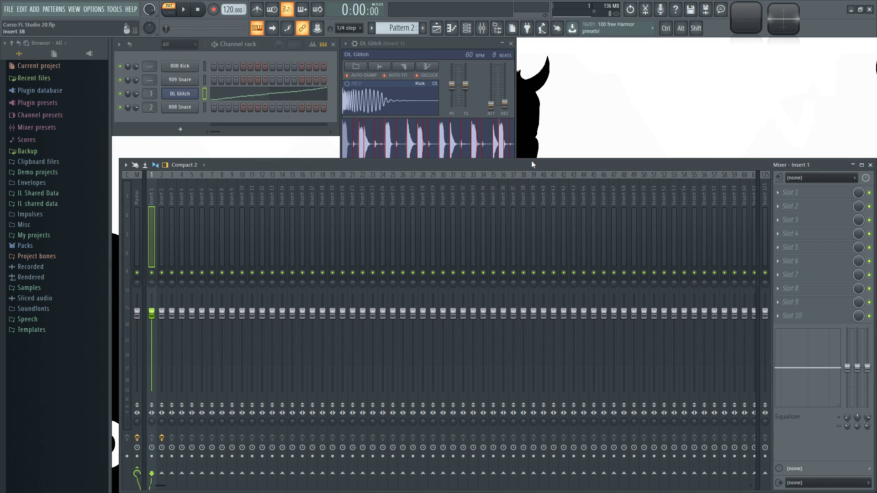
pyautogui.press('space')
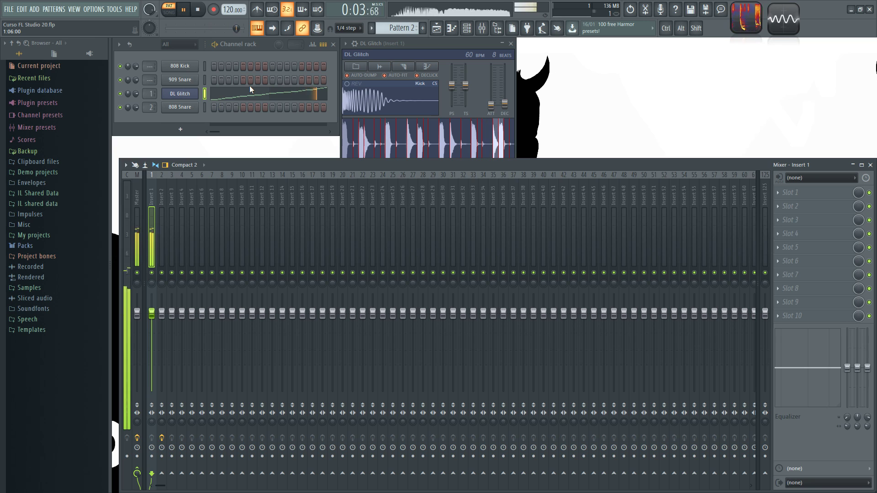
pyautogui.press('space')
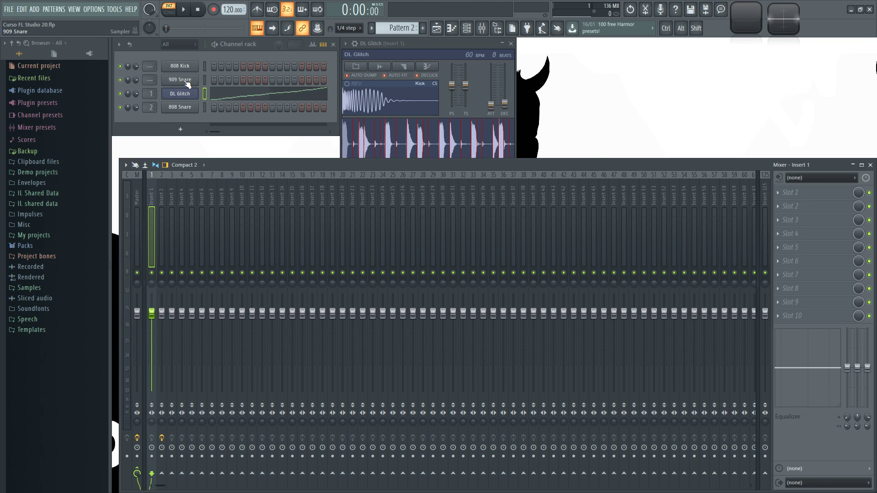
# Open the 909 Snare channel's sample in the Edison audio editor and enlarge the editor window
pyautogui.click(185, 80)
pyautogui.press('F5')
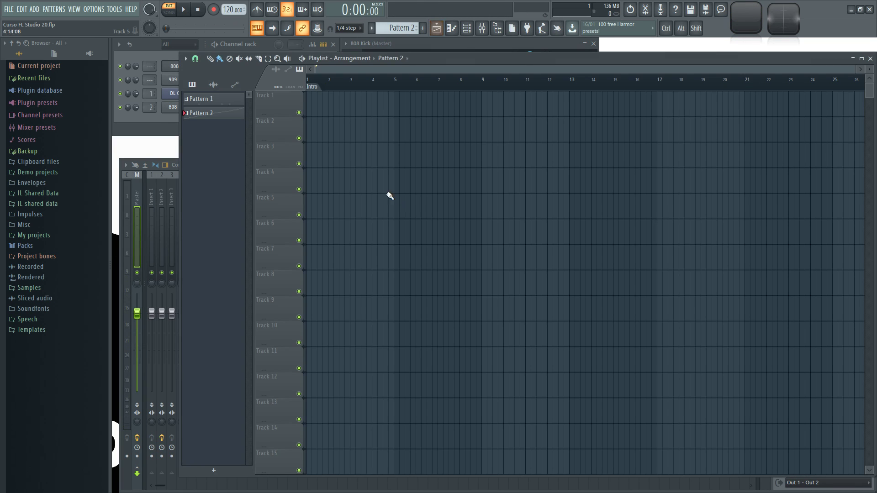
pyautogui.press('F5')
pyautogui.click(185, 81)
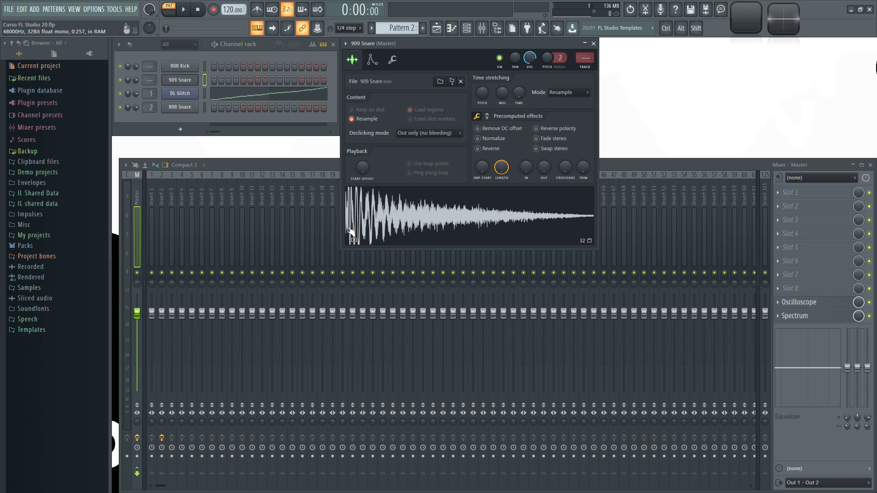
pyautogui.rightClick(394, 217)
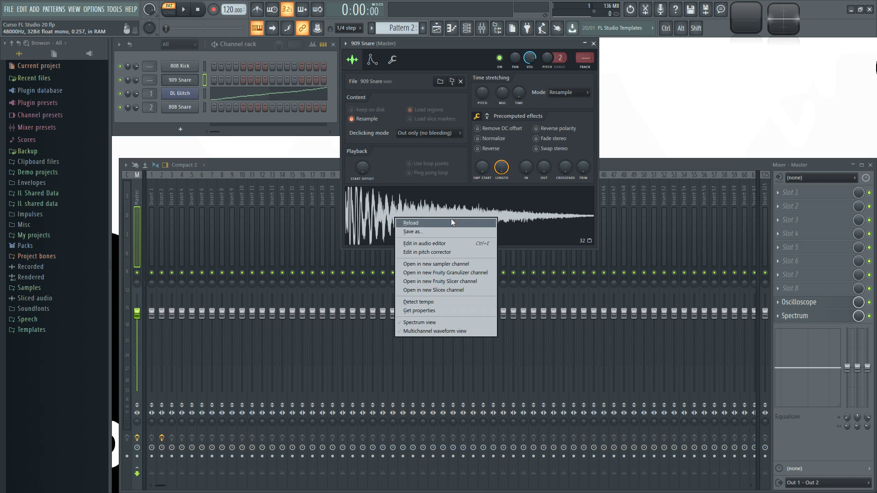
pyautogui.click(450, 244)
pyautogui.moveTo(308, 108); pyautogui.dragTo(329, 56)
pyautogui.moveTo(503, 285); pyautogui.dragTo(778, 457)
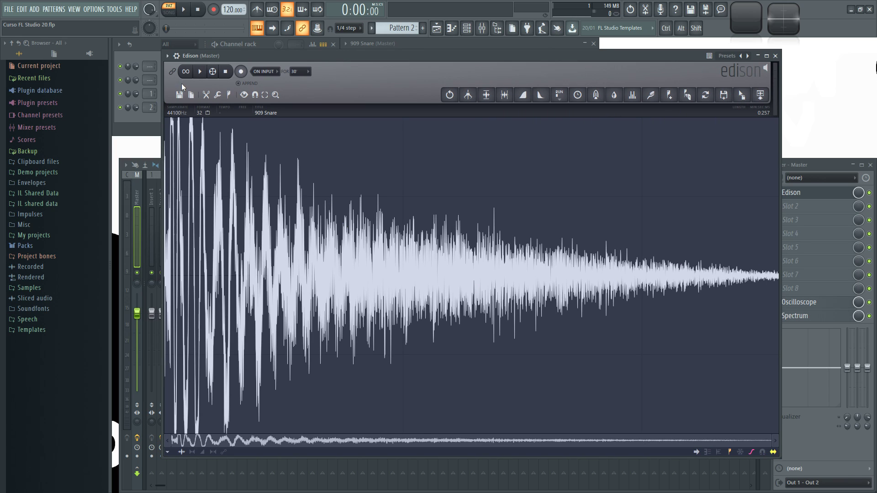
# Play the 909 Snare sample, select its attack at the start of the waveform and play only that portion
pyautogui.click(200, 71)
pyautogui.click(201, 71)
pyautogui.moveTo(207, 144); pyautogui.dragTo(179, 147)
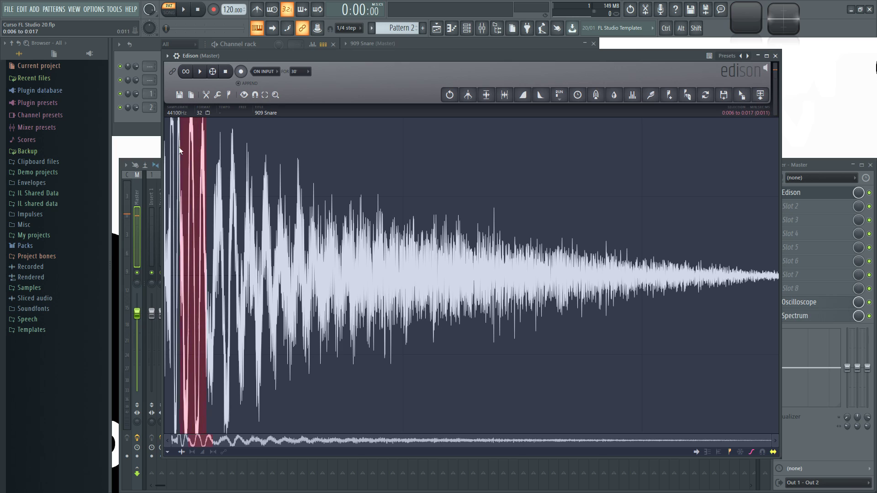
pyautogui.click(202, 72)
pyautogui.click(202, 71)
pyautogui.click(202, 72)
# Delete the selected attack from the 909 Snare and play the remaining sound
pyautogui.press('Delete')
pyautogui.click(202, 72)
pyautogui.click(203, 72)
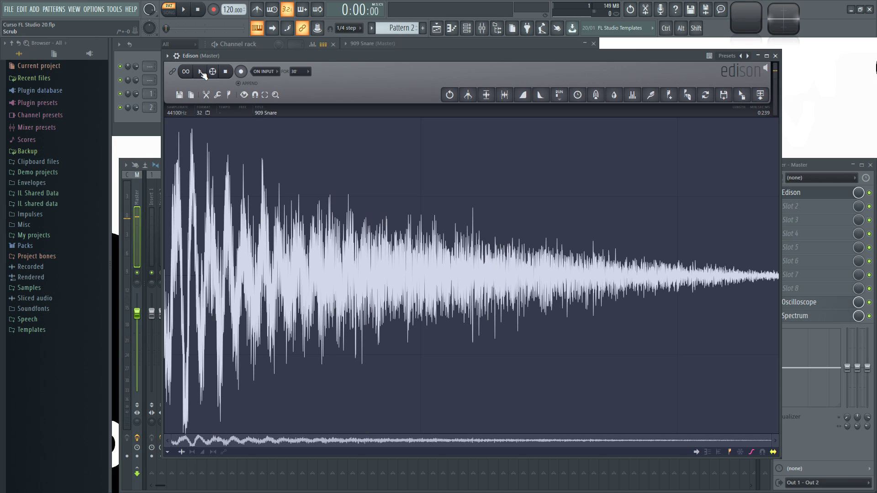
# Undo the deletion of the 909 Snare's attack, replay the whole sample and close the audio editor
pyautogui.hotkey('ctrl', 'z')
pyautogui.click(202, 72)
pyautogui.hotkey('ctrl', 'a')
pyautogui.click(202, 73)
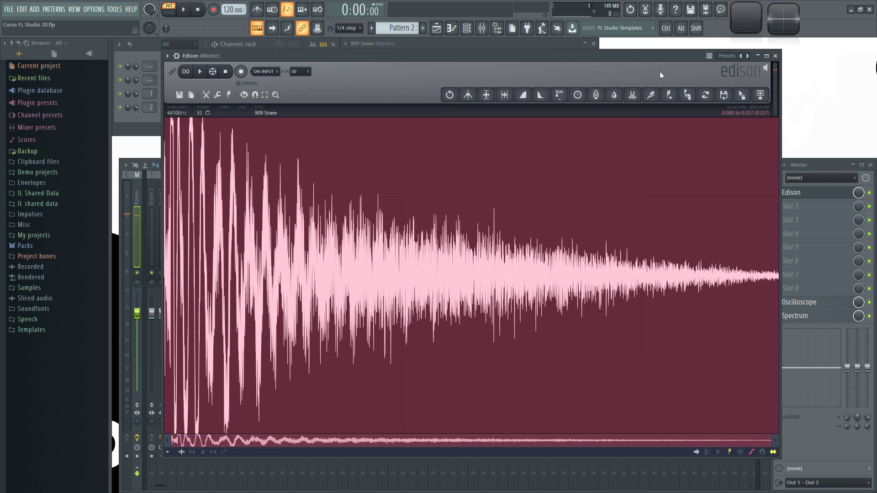
pyautogui.click(775, 55)
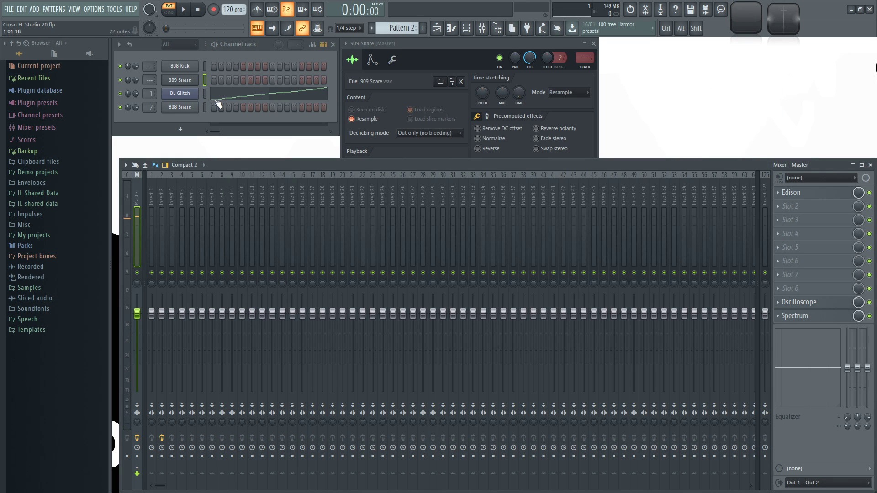
# Open the 808 Snare channel's sample in the Edison audio editor
pyautogui.click(185, 109)
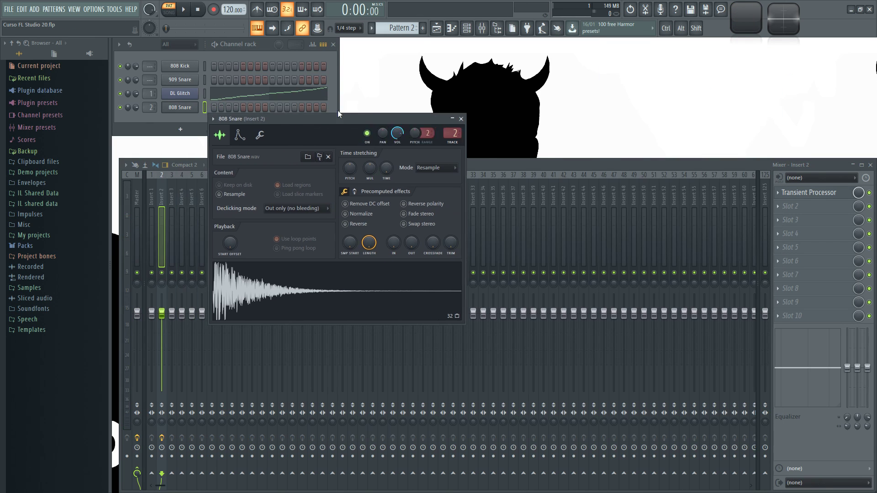
pyautogui.click(404, 224)
pyautogui.rightClick(405, 224)
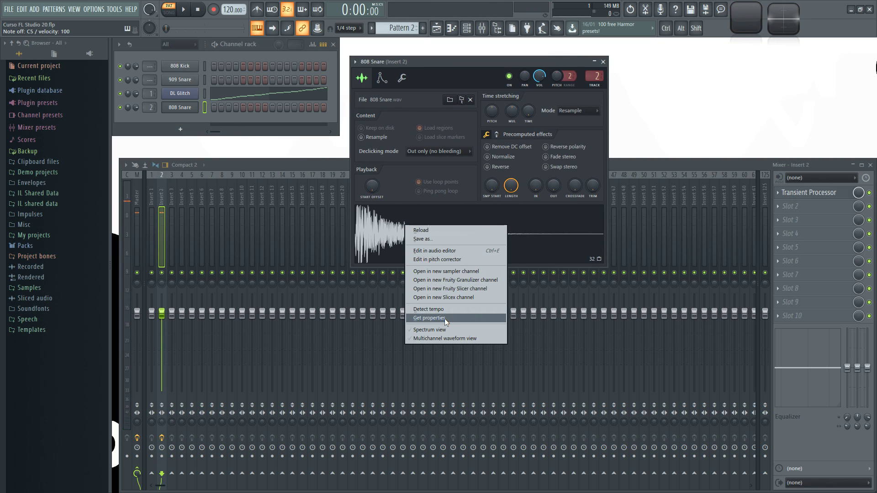
pyautogui.click(453, 250)
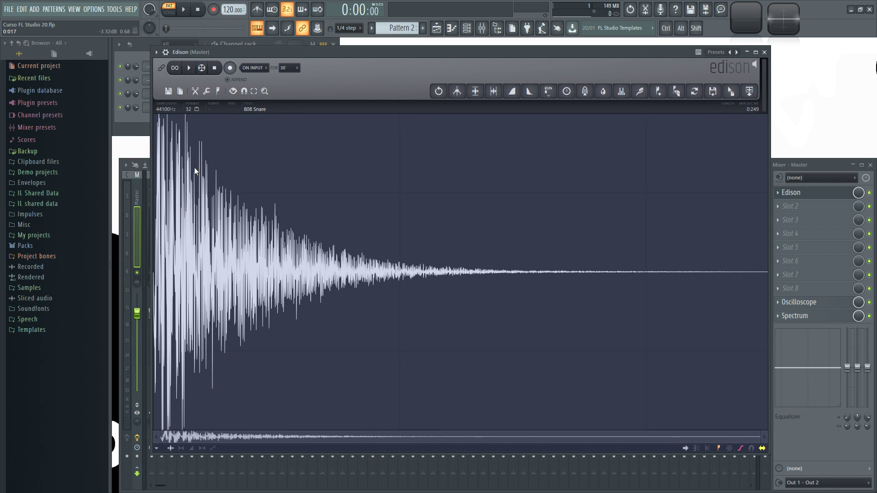
# Play the 808 Snare sample, then select its first 0.015 seconds and play only that attack
pyautogui.click(189, 68)
pyautogui.moveTo(191, 133); pyautogui.dragTo(155, 142)
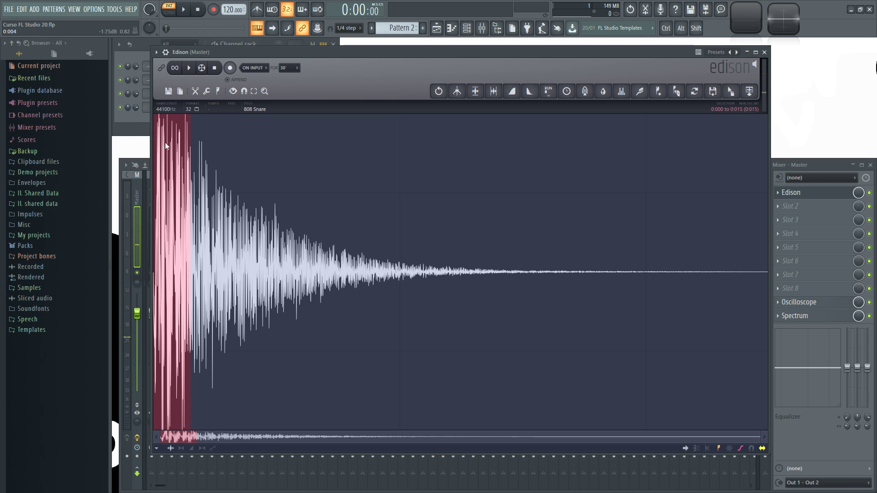
pyautogui.click(190, 69)
# Delete the selected 0.015-second attack from the 808 Snare and play what remains
pyautogui.press('Delete')
pyautogui.click(190, 69)
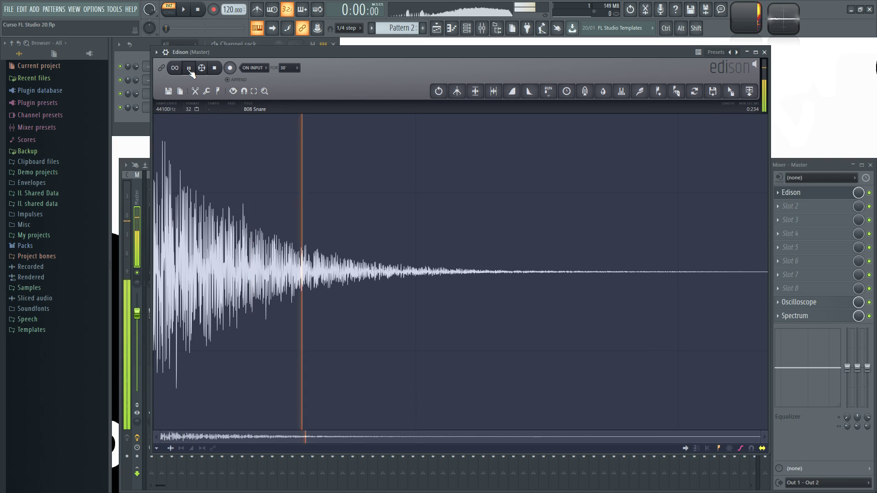
pyautogui.click(190, 69)
pyautogui.click(190, 70)
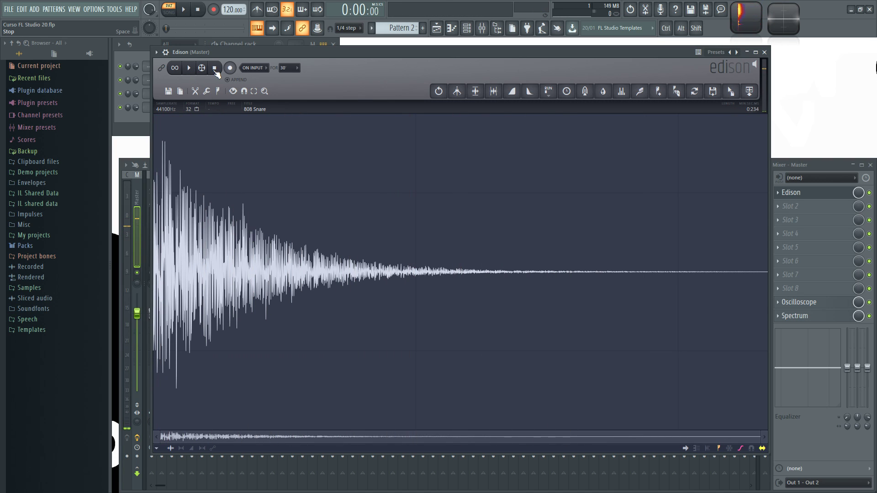
# Undo the deletion of the 808 Snare's attack, replay the whole waveform and close the audio editor
pyautogui.hotkey('ctrl', 'z')
pyautogui.hotkey('ctrl', 'a')
pyautogui.press('space')
pyautogui.press('space')
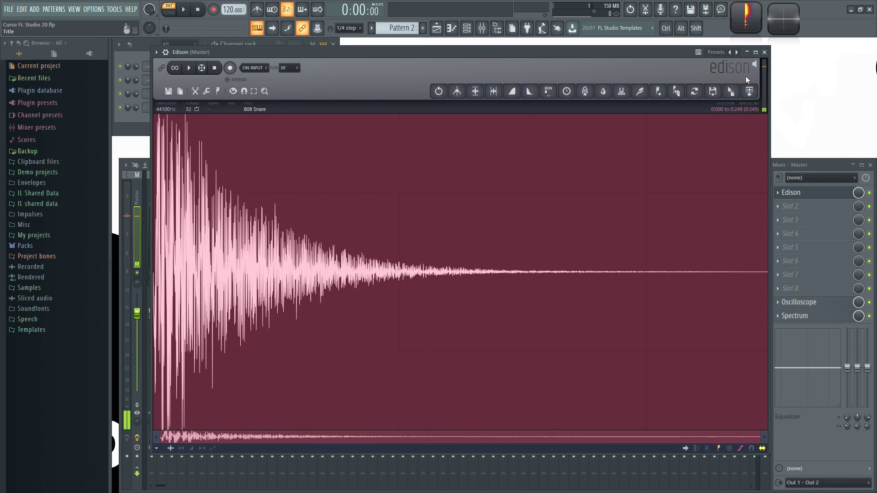
pyautogui.click(765, 52)
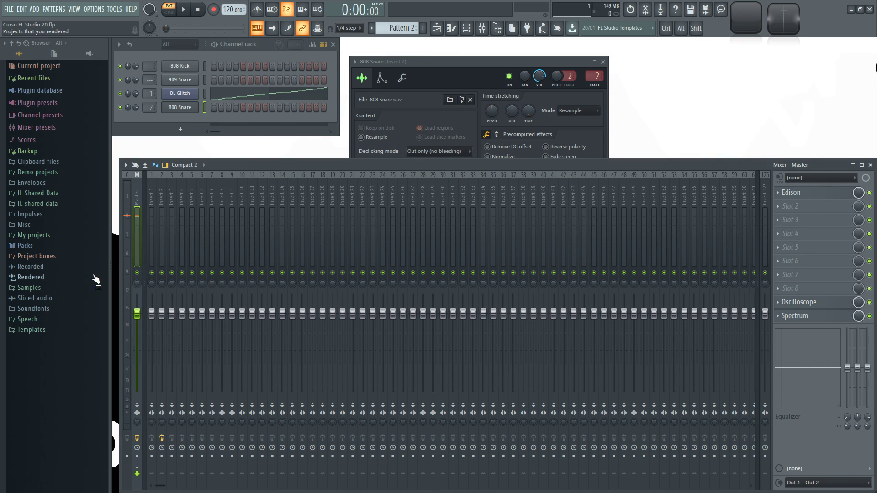
# Browse the Orchestral instruments in the Packs library for a choir sound
pyautogui.click(27, 245)
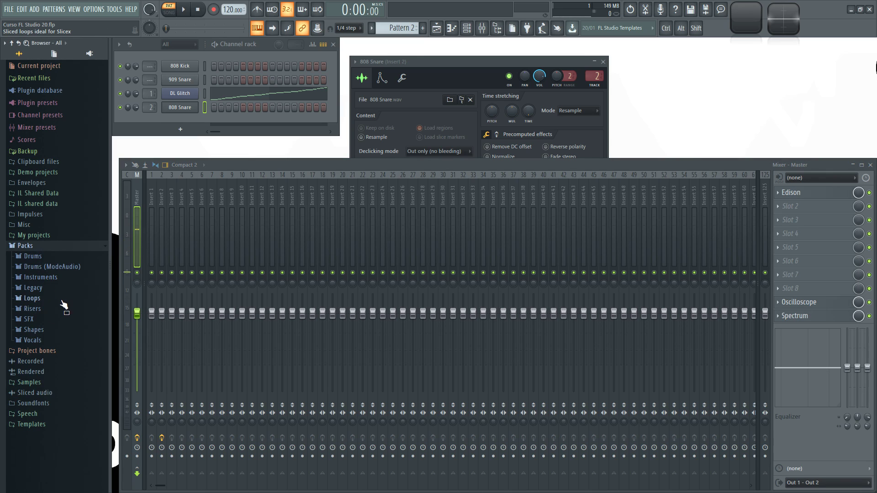
pyautogui.click(62, 278)
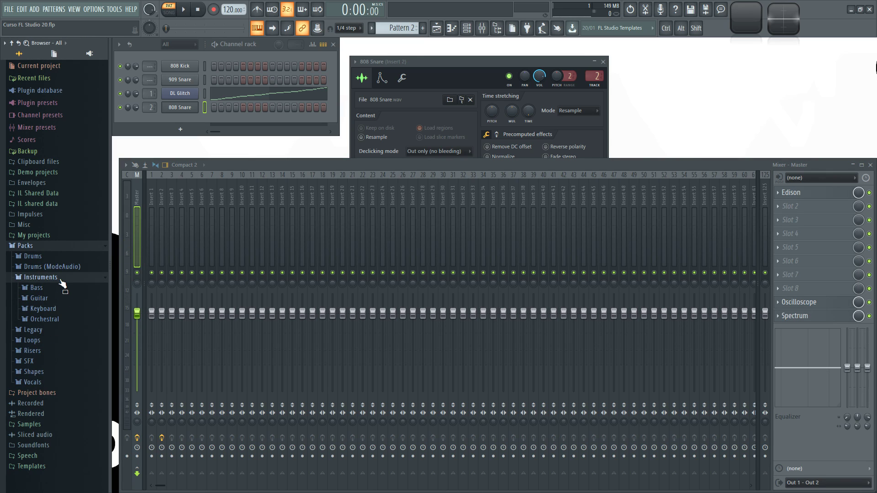
pyautogui.click(50, 319)
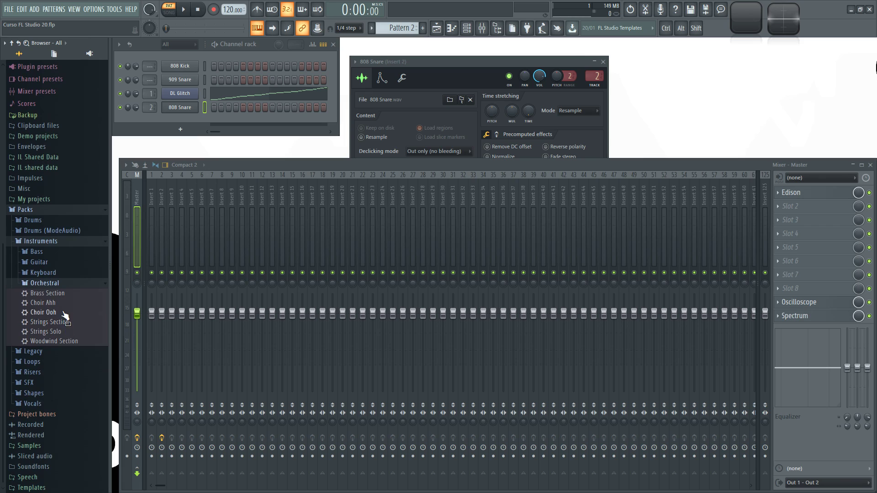
pyautogui.moveTo(60, 312); pyautogui.dragTo(62, 297)
pyautogui.click(53, 285)
# Audition the CHR_80s_C5 and CHR_Aah_A3 choir samples from the Legacy instruments and add CHR_Aah_A3 as a new channel
pyautogui.click(42, 329)
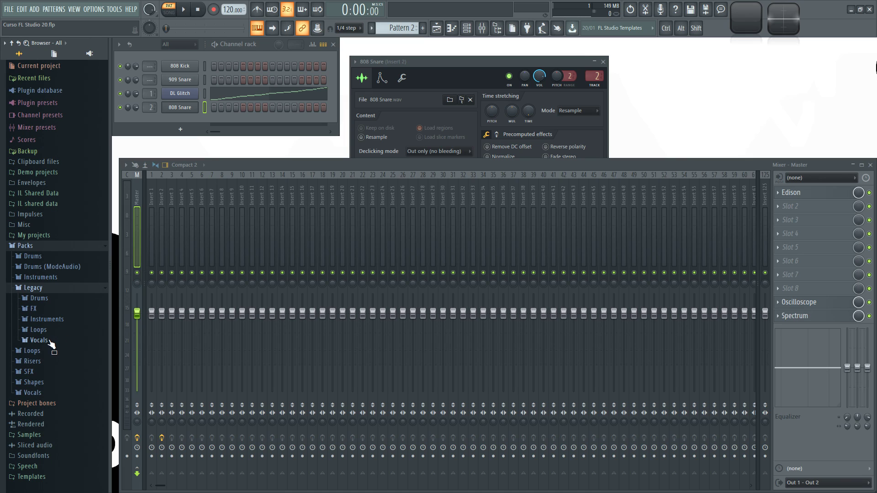
pyautogui.click(53, 320)
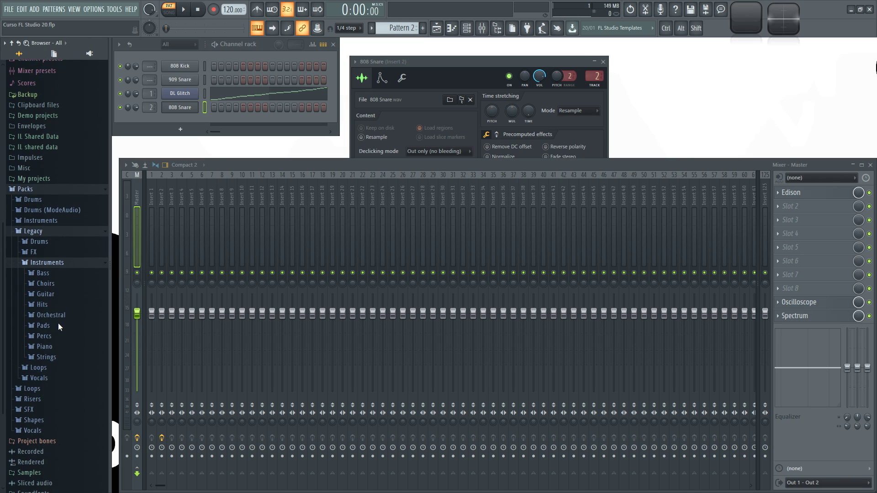
pyautogui.click(45, 282)
pyautogui.click(62, 294)
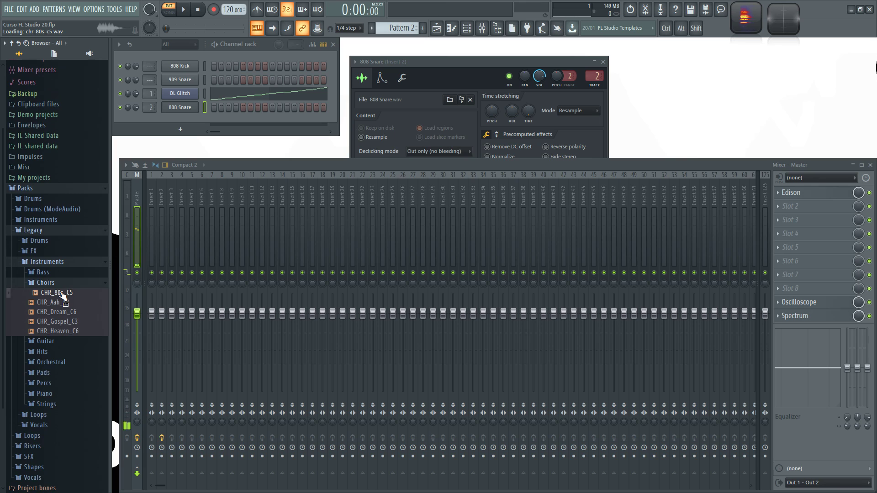
pyautogui.click(66, 303)
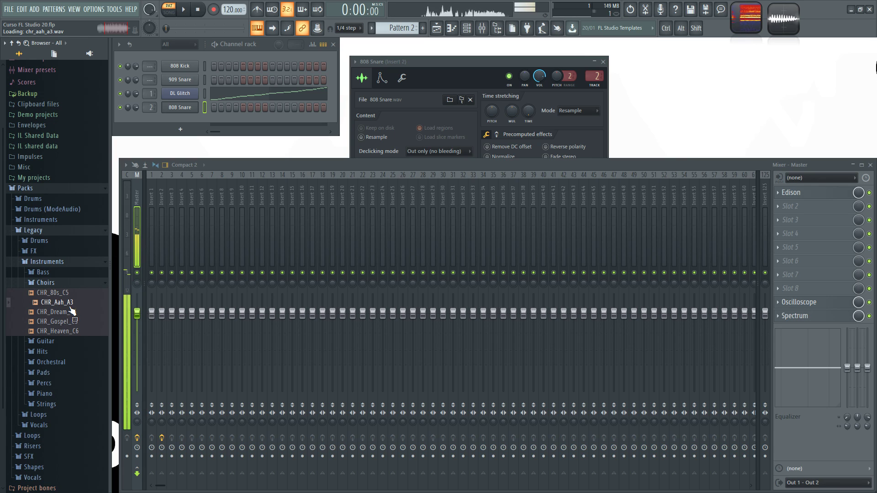
pyautogui.moveTo(64, 310); pyautogui.dragTo(159, 130)
# Open the CHR_Aah_A3 sample in the Edison audio editor, play it, and close the editor, channel window and Legacy folder
pyautogui.rightClick(231, 311)
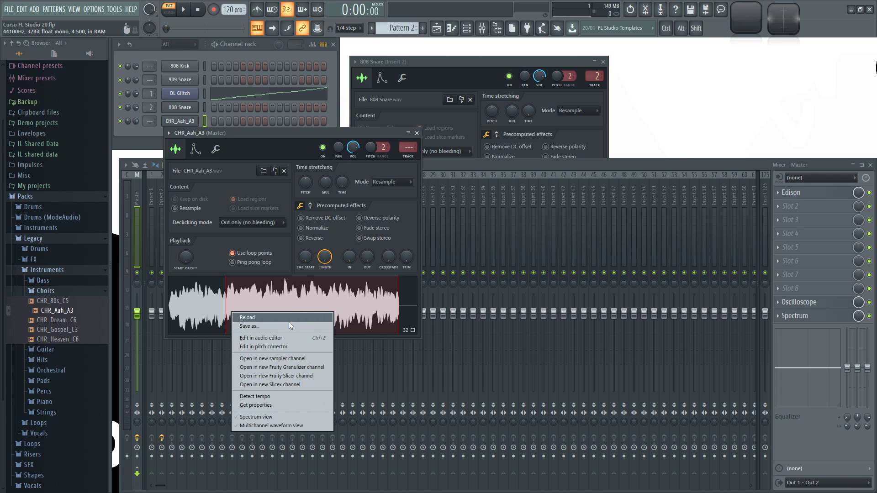
pyautogui.click(278, 339)
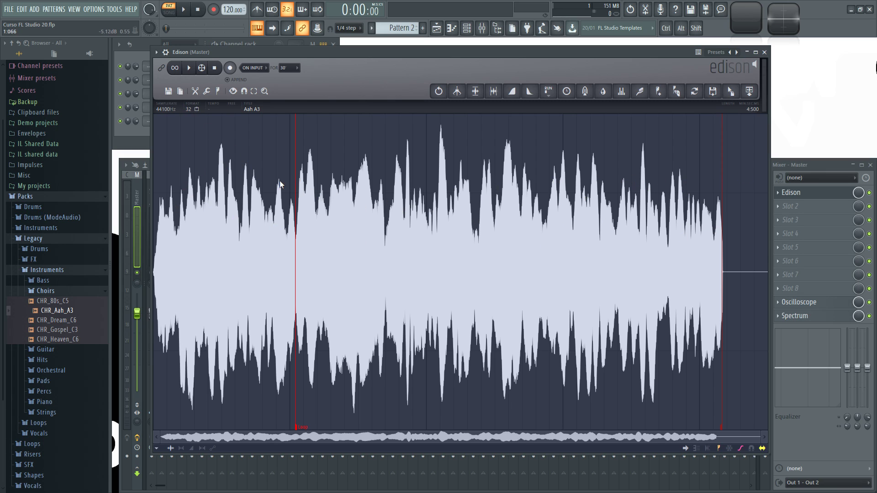
pyautogui.press('space')
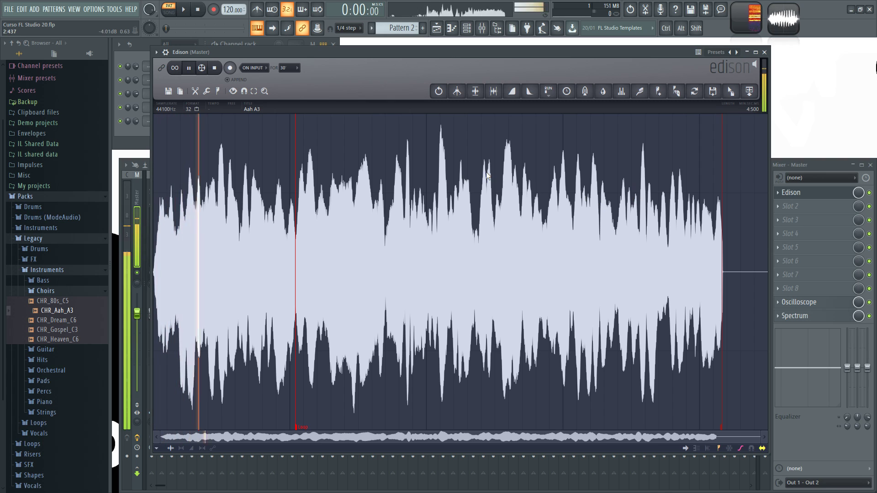
pyautogui.click(764, 52)
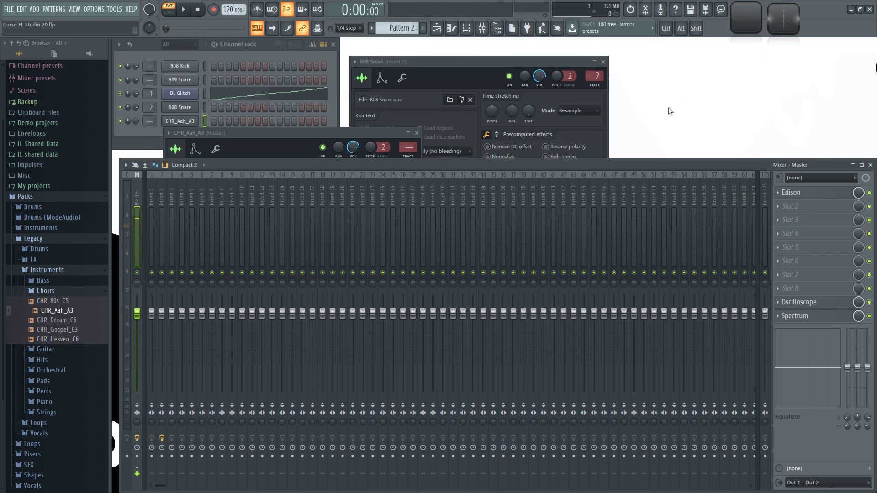
pyautogui.click(417, 134)
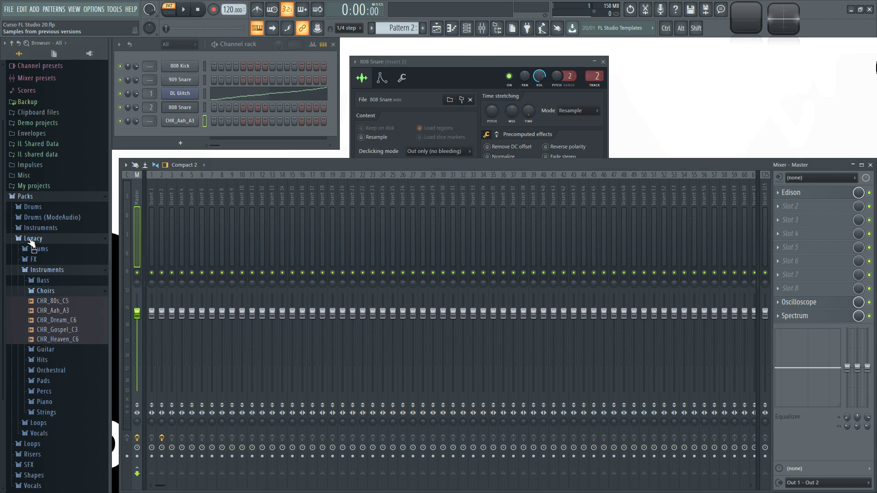
pyautogui.click(32, 239)
# Load Transient Processor into the first effect slot of the DL Glitch channel's mixer insert
pyautogui.click(179, 94)
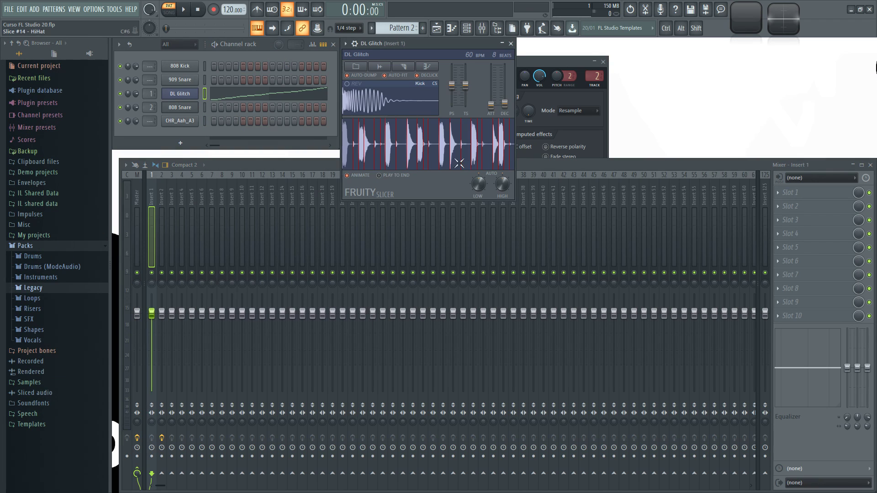
pyautogui.click(153, 197)
pyautogui.click(161, 195)
pyautogui.click(151, 195)
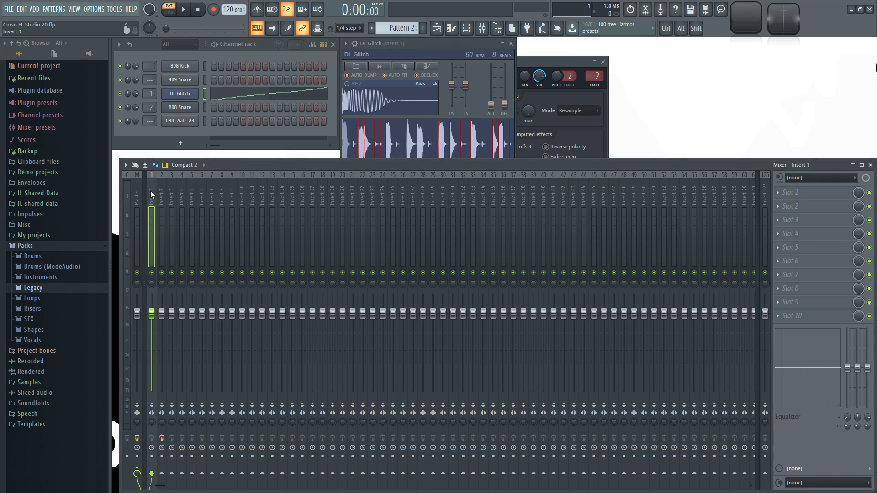
pyautogui.click(785, 195)
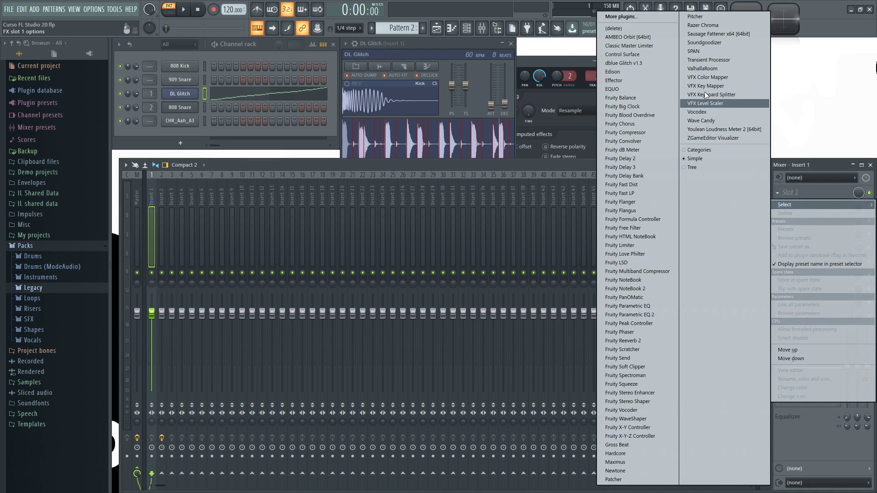
pyautogui.click(712, 60)
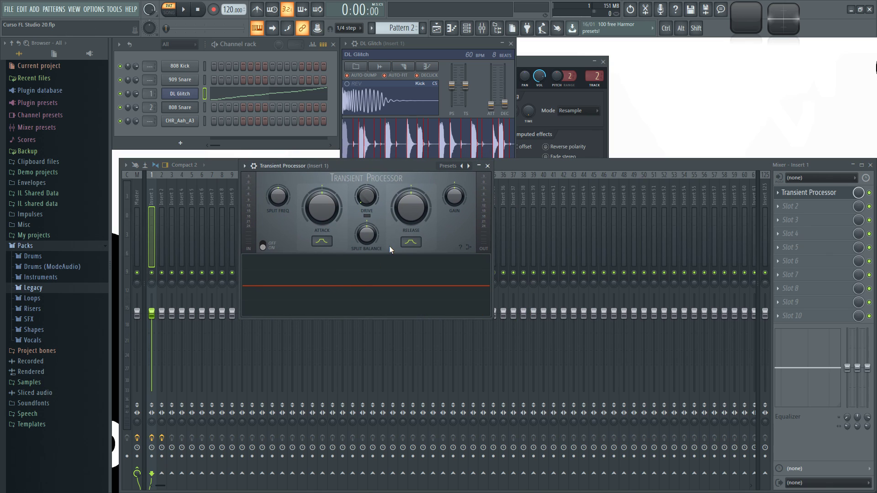
# Play the DL Glitch loop and switch the input peaks display in the Transient Processor graph off and on, then stop playback
pyautogui.click(183, 9)
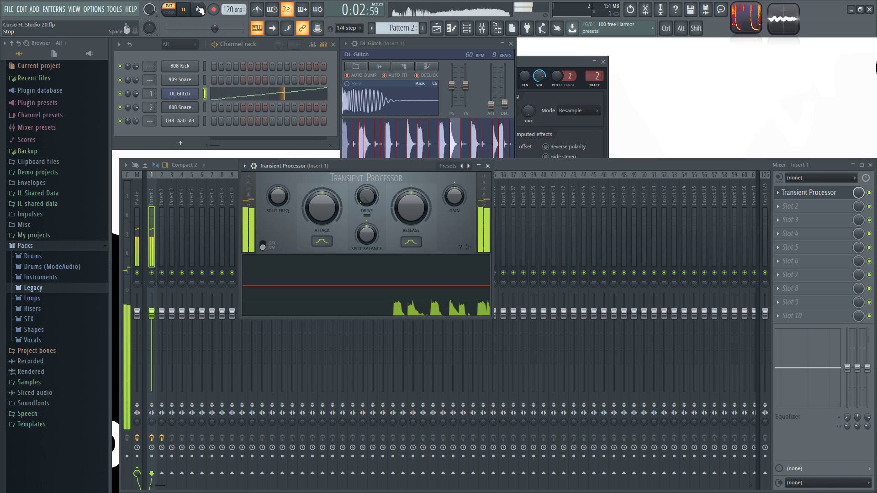
pyautogui.click(200, 9)
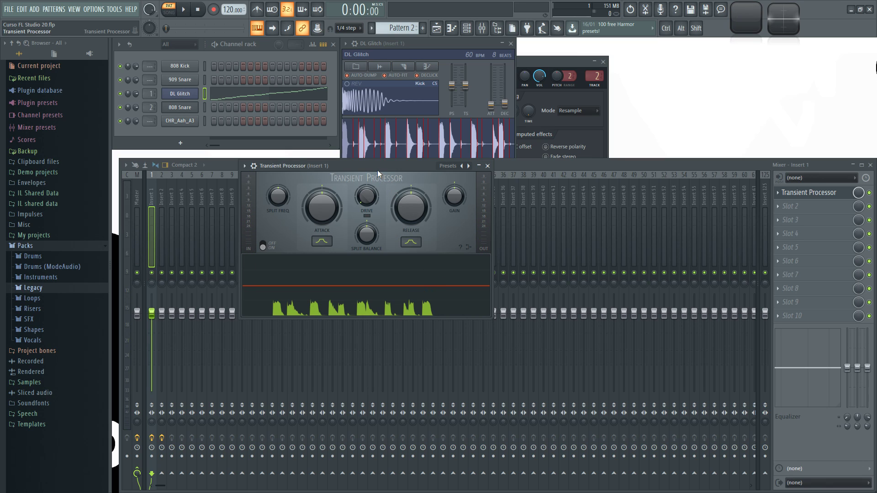
pyautogui.moveTo(257, 278)
pyautogui.press('space')
pyautogui.moveTo(250, 289)
pyautogui.mouseDown()
pyautogui.moveTo(250, 296)
pyautogui.moveTo(250, 284)
pyautogui.mouseUp()
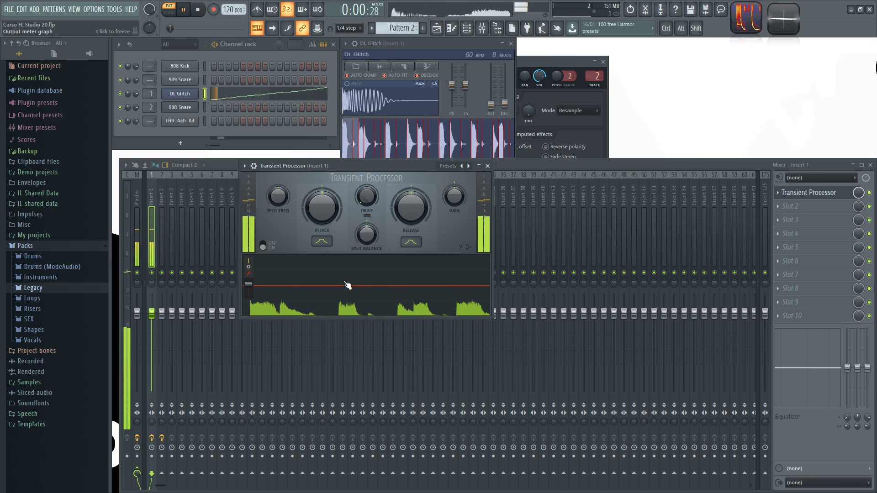
pyautogui.click(250, 268)
pyautogui.click(250, 264)
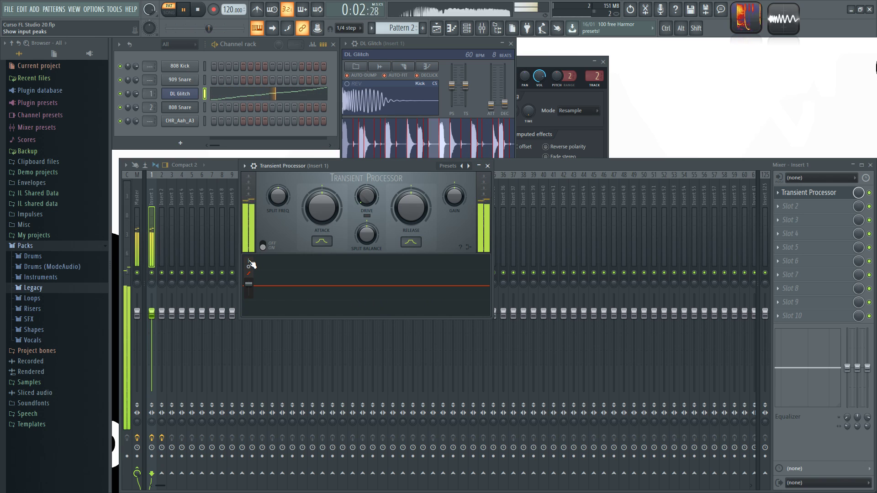
pyautogui.press('space')
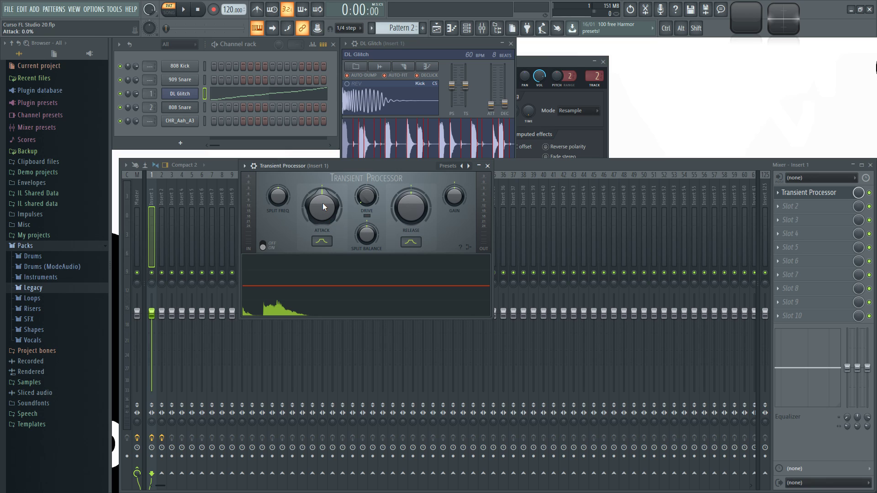
# Sweep the Attack and Release knobs to both extremes and reset each to 0%
pyautogui.moveTo(323, 203); pyautogui.dragTo(322, 157)
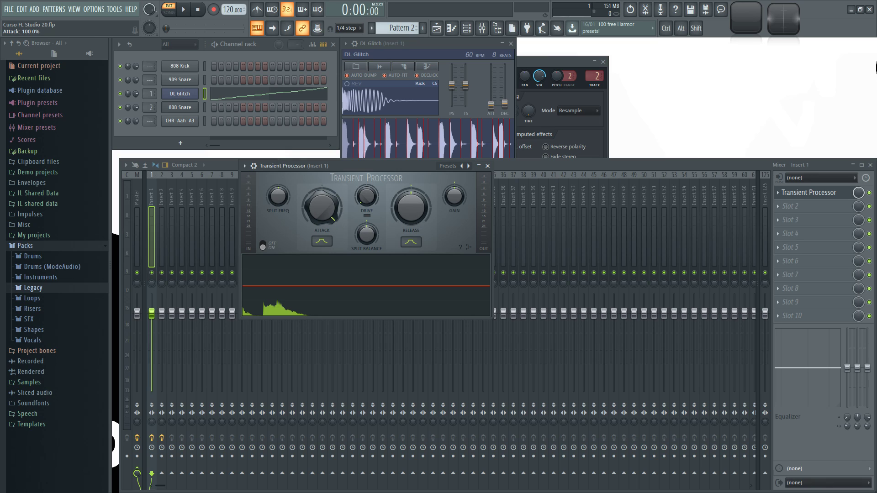
pyautogui.moveTo(324, 203); pyautogui.dragTo(323, 249)
pyautogui.doubleClick(320, 202)
pyautogui.moveTo(423, 206); pyautogui.dragTo(422, 194)
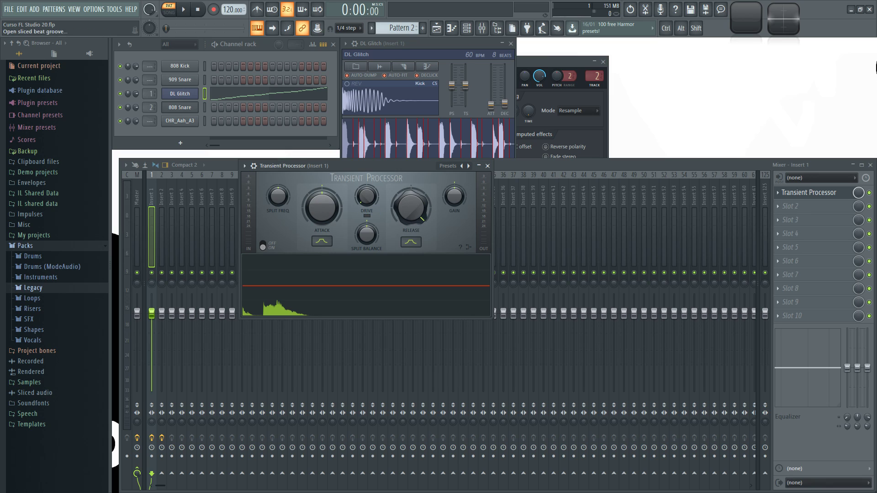
pyautogui.moveTo(416, 164); pyautogui.dragTo(412, 247)
pyautogui.doubleClick(412, 206)
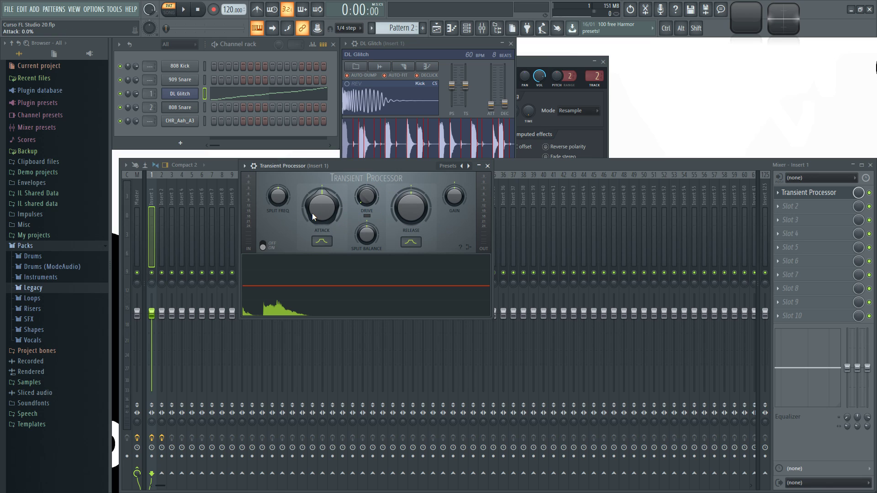
# Raise the Transient Processor's Attack to 100% while the loop plays, then stop playback
pyautogui.press('space')
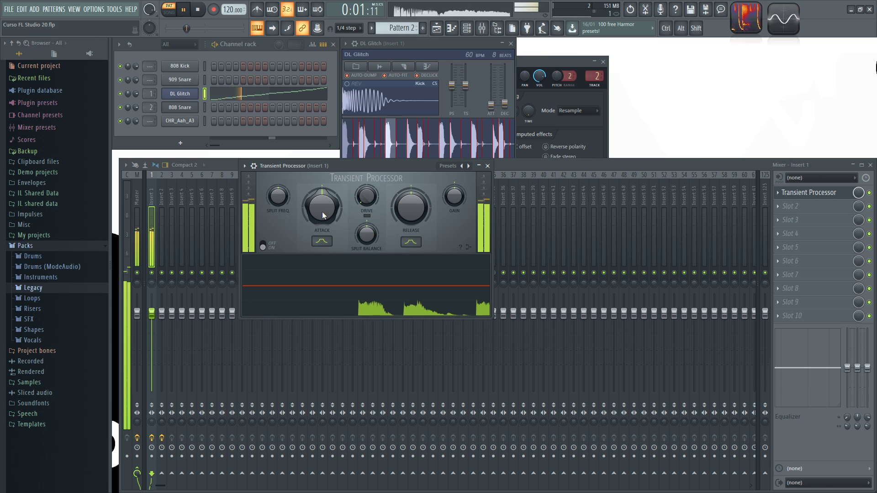
pyautogui.moveTo(322, 208); pyautogui.dragTo(322, 196)
pyautogui.moveTo(322, 211); pyautogui.dragTo(322, 188)
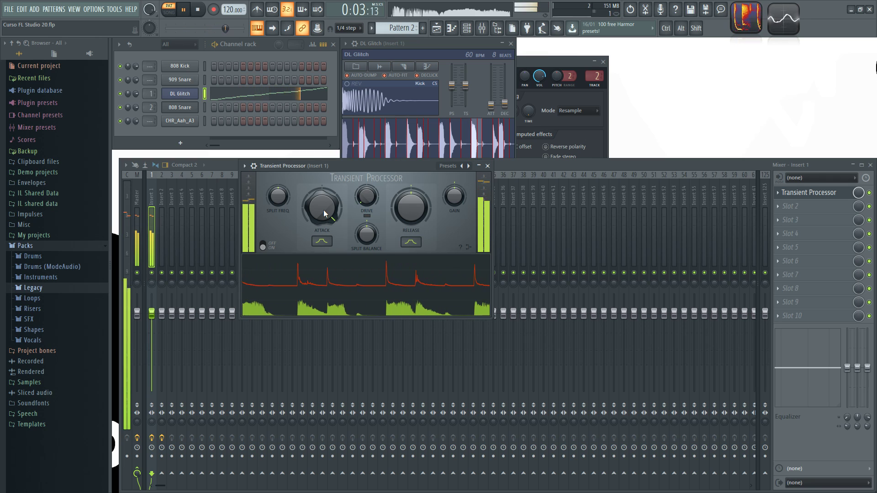
pyautogui.press('space')
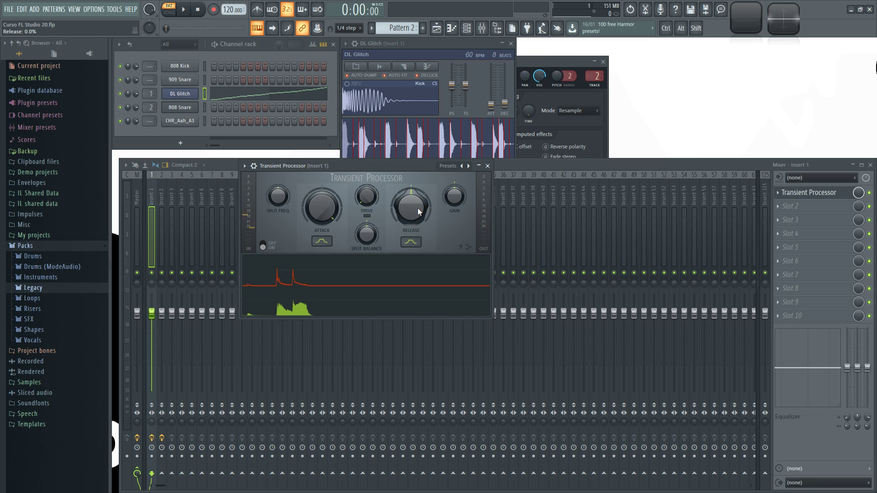
# Lower the Transient Processor's Release to -100% while the loop plays, then stop playback
pyautogui.press('space')
pyautogui.moveTo(418, 207); pyautogui.dragTo(415, 220)
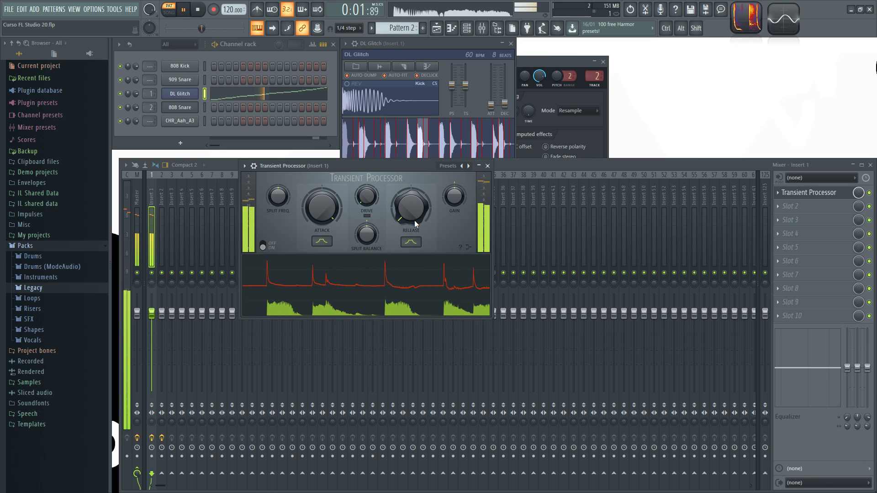
pyautogui.press('space')
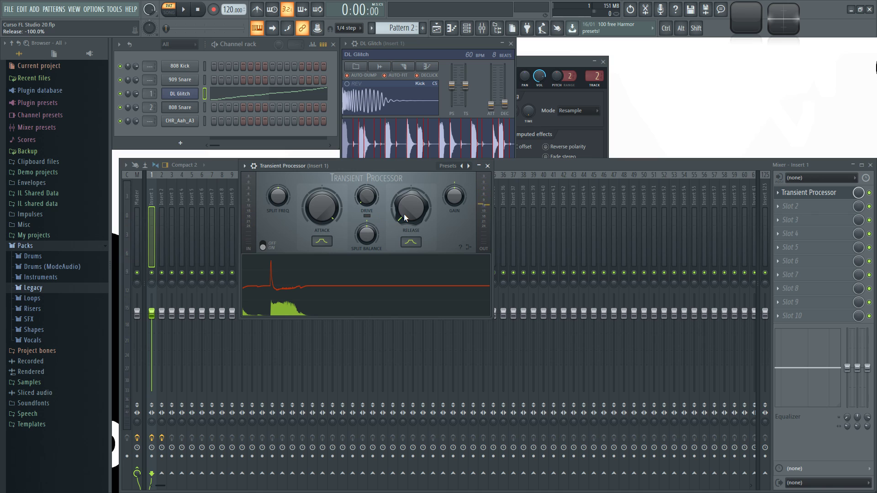
# Play the loop and switch the Transient Processor off and on to compare the dry and processed sound
pyautogui.press('space')
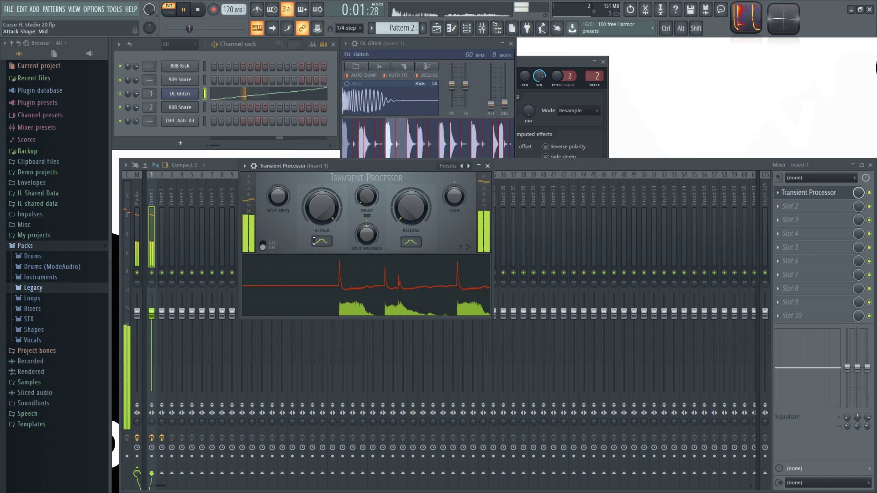
pyautogui.press('space')
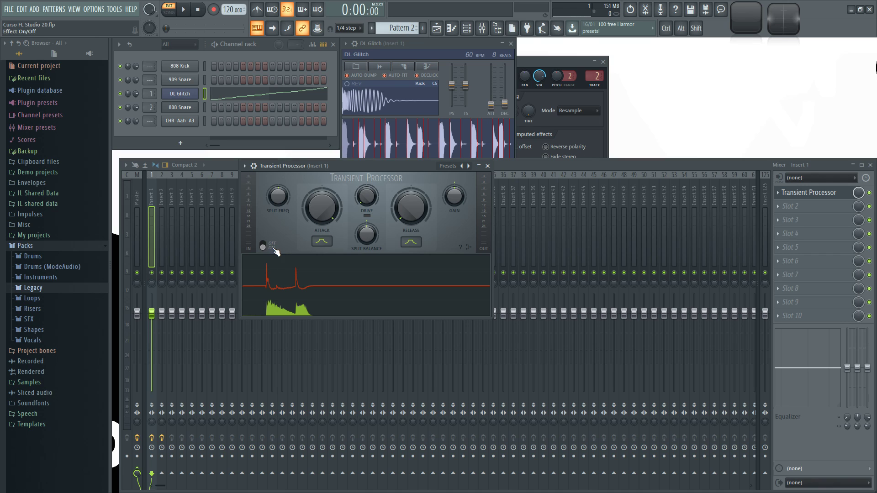
pyautogui.press('space')
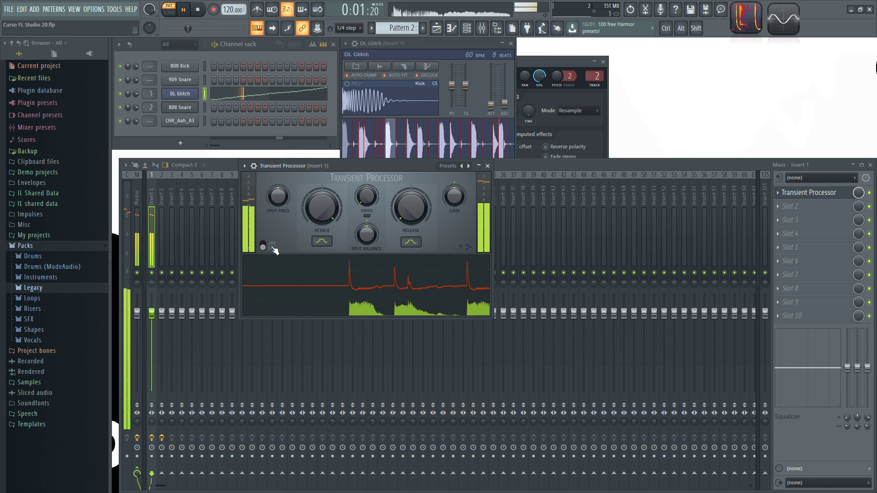
pyautogui.click(274, 249)
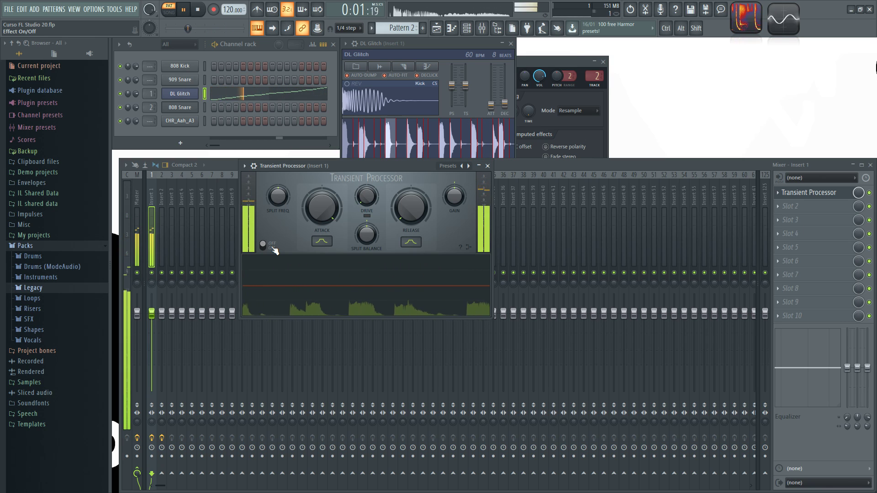
pyautogui.click(273, 249)
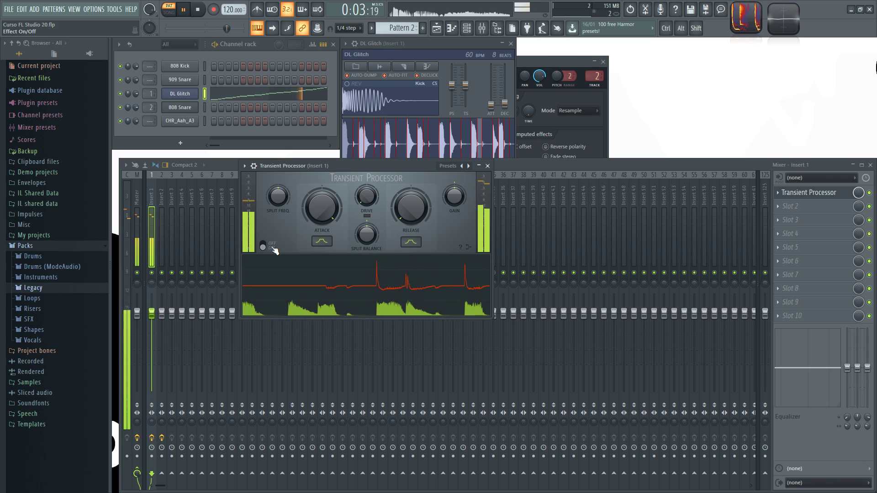
pyautogui.press('space')
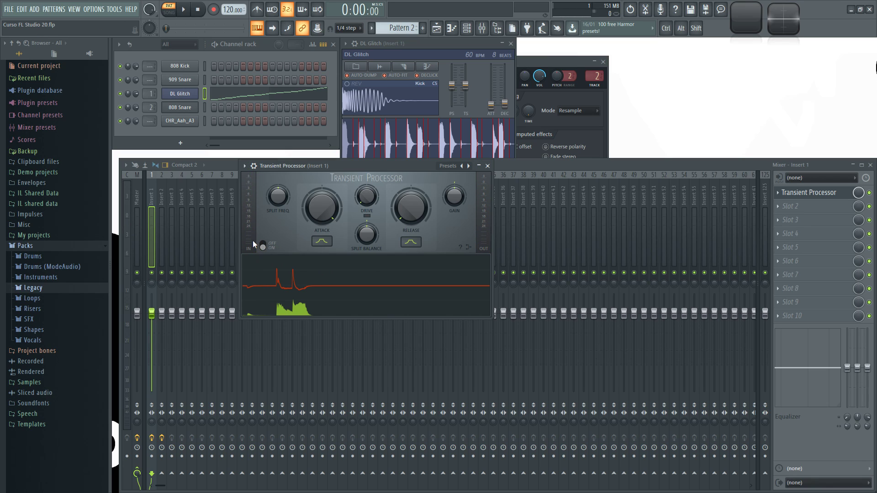
# Play the processed loop twice and compare its output level meter with the input meter
pyautogui.press('space')
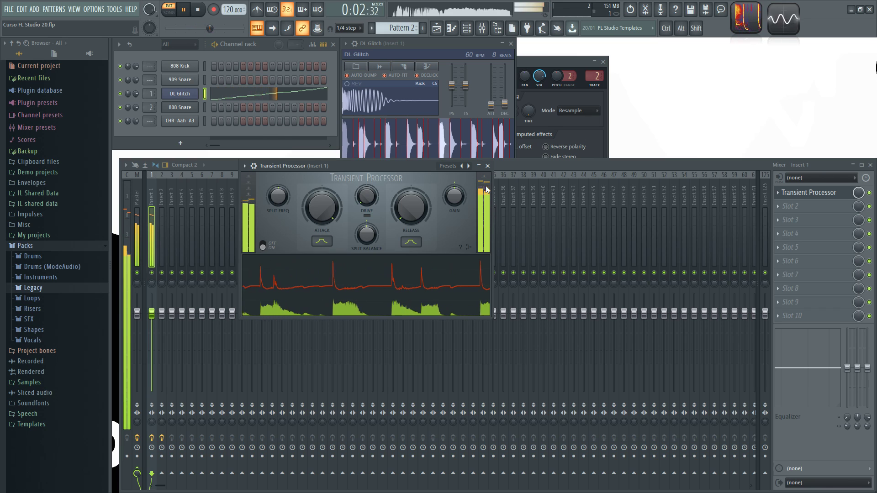
pyautogui.press('space')
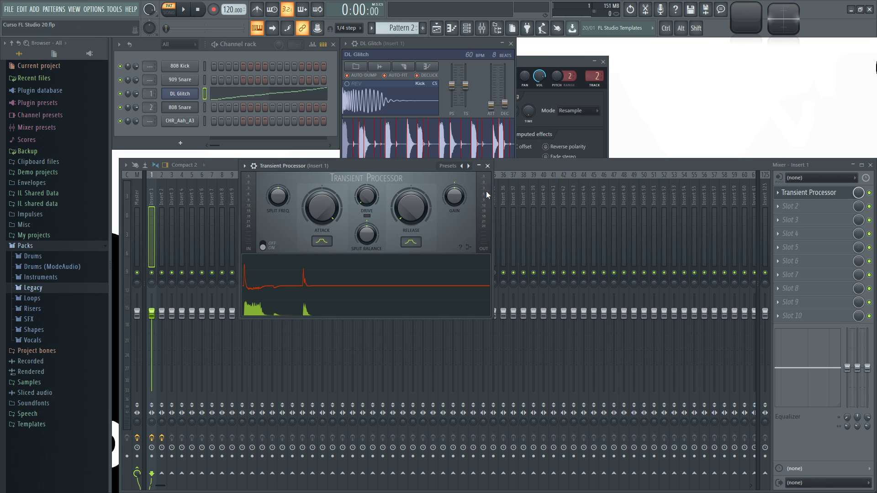
pyautogui.press('space')
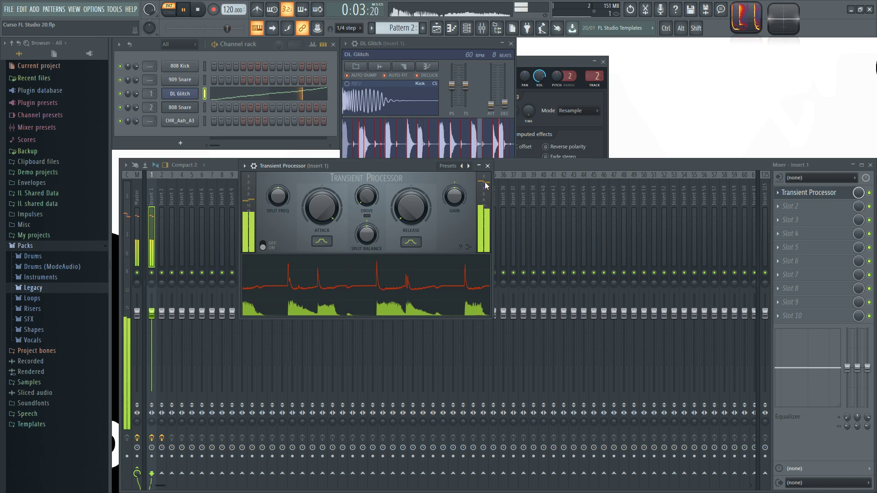
pyautogui.press('space')
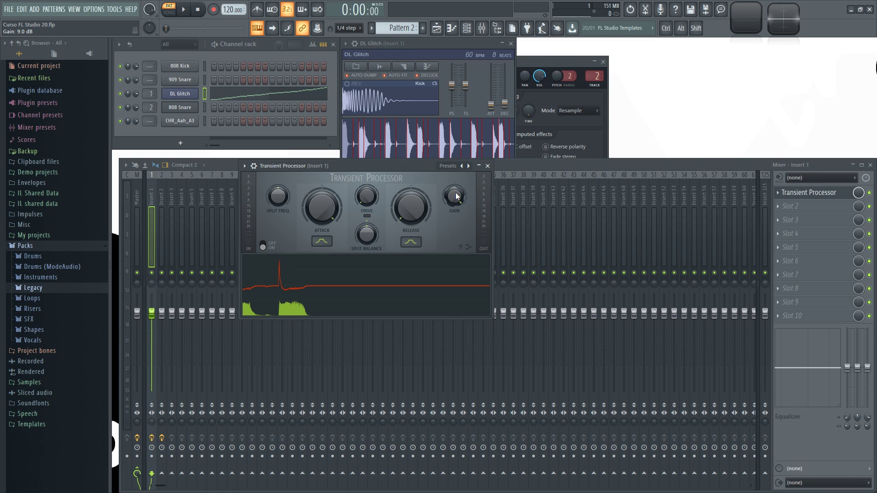
# Try lowering the output Gain to about -7.2 dB during playback, restore it and stop the loop
pyautogui.press('space')
pyautogui.moveTo(456, 195); pyautogui.dragTo(456, 269)
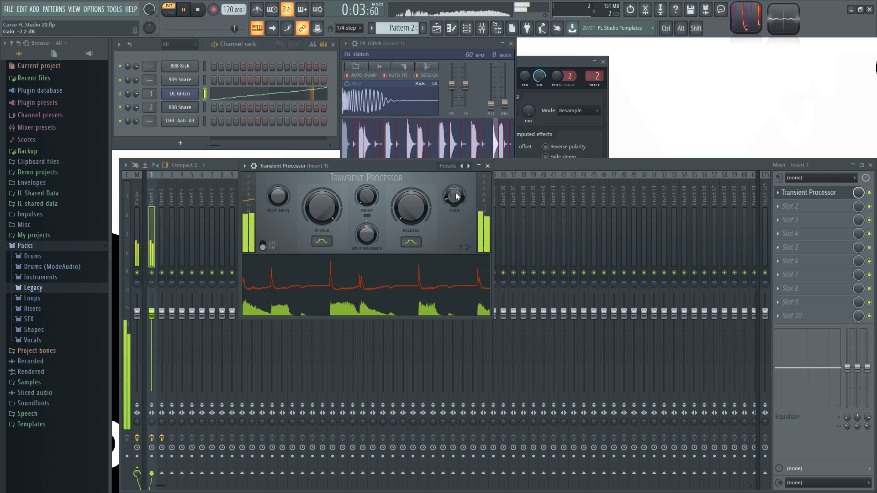
pyautogui.moveTo(456, 199); pyautogui.dragTo(454, 199)
pyautogui.press('space')
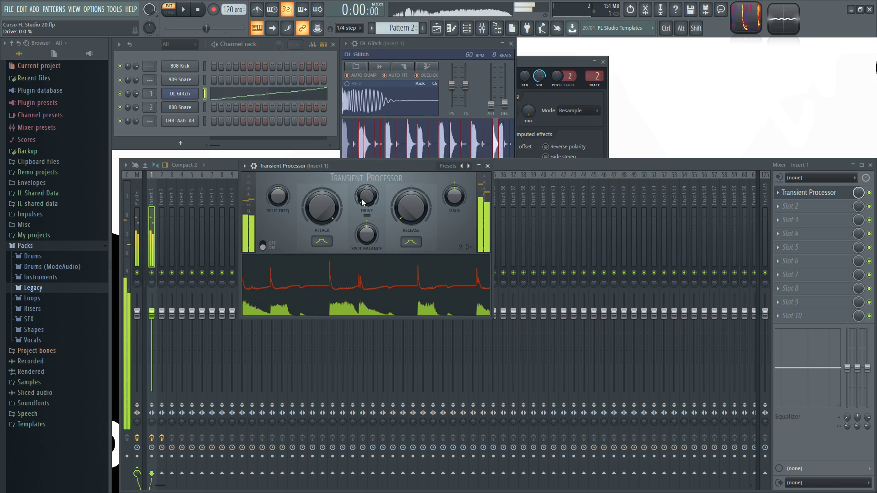
# Set the Attack shape to Slow and the Release shape to Sharp, with the Release amount at 0%
pyautogui.scroll(-6, 335, 209)
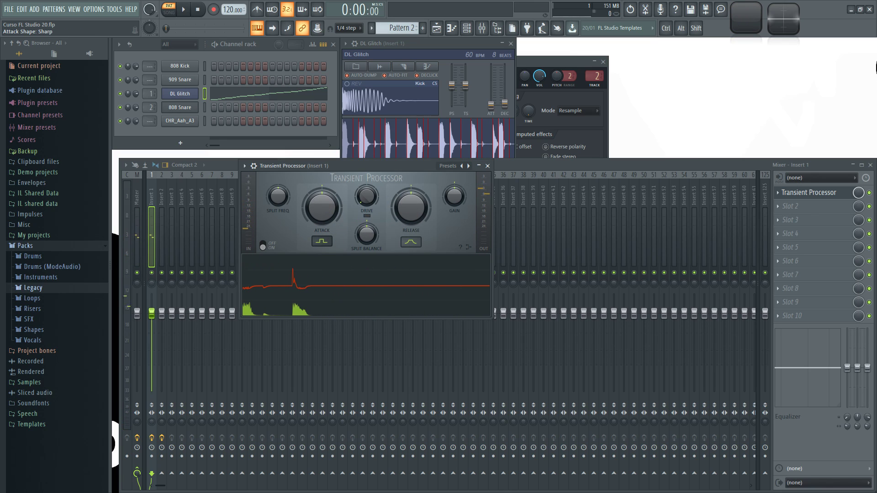
pyautogui.click(321, 243)
pyautogui.click(385, 243)
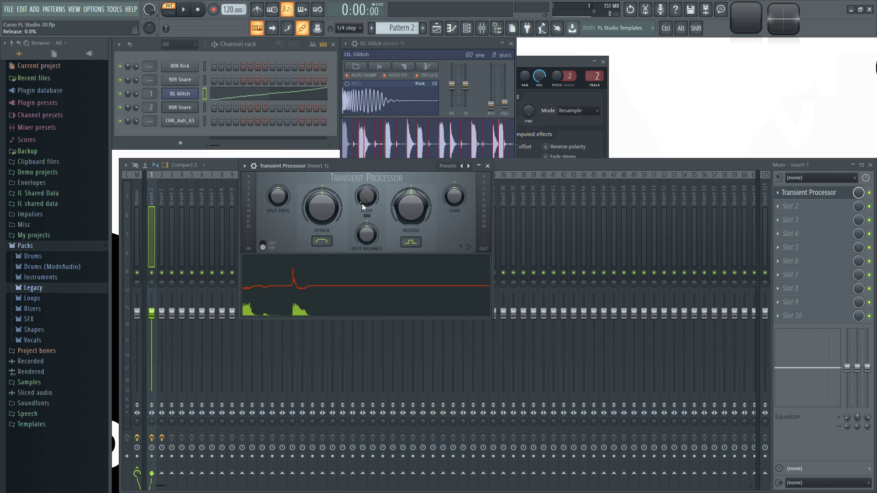
pyautogui.moveTo(415, 224); pyautogui.dragTo(416, 213)
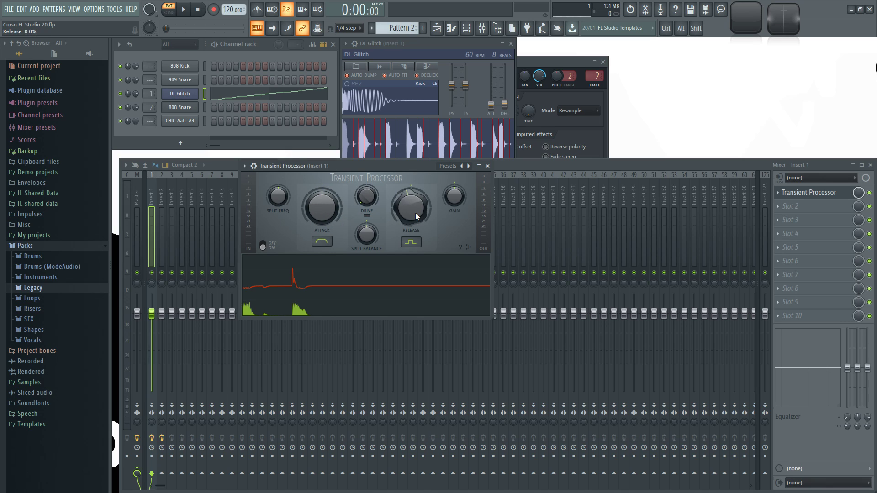
pyautogui.click(411, 242)
# Raise the Attack amount and play the loop with the Slow and intermediate Attack shapes to compare them
pyautogui.press('space')
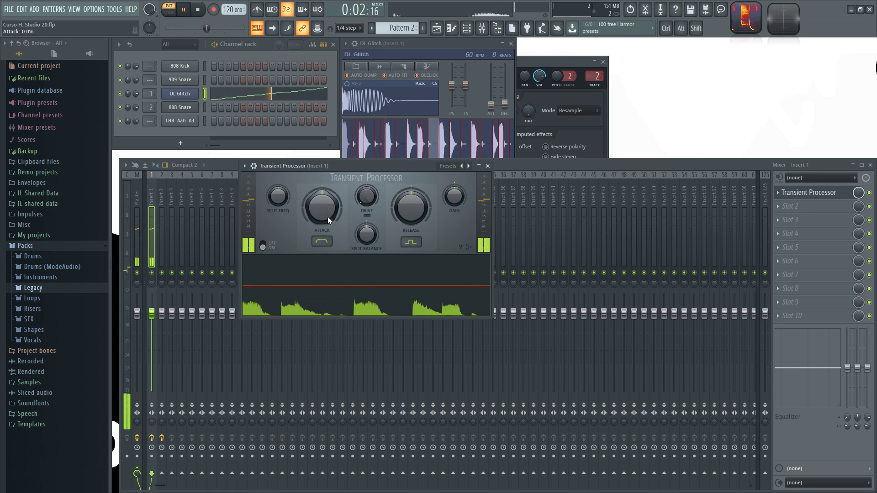
pyautogui.click(320, 242)
pyautogui.press('space')
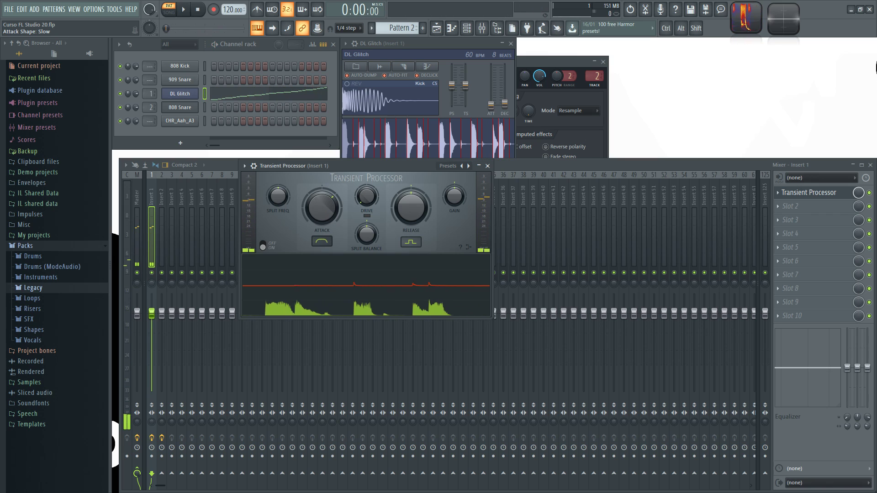
pyautogui.click(327, 242)
pyautogui.press('space')
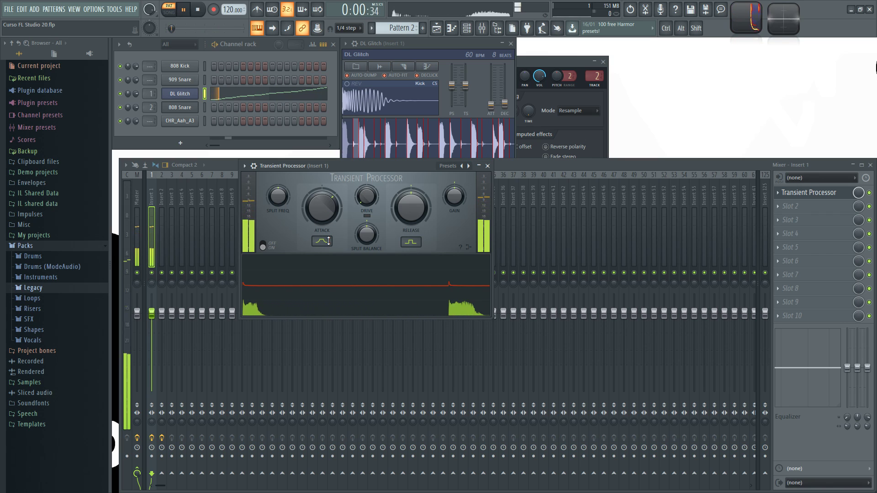
pyautogui.press('space')
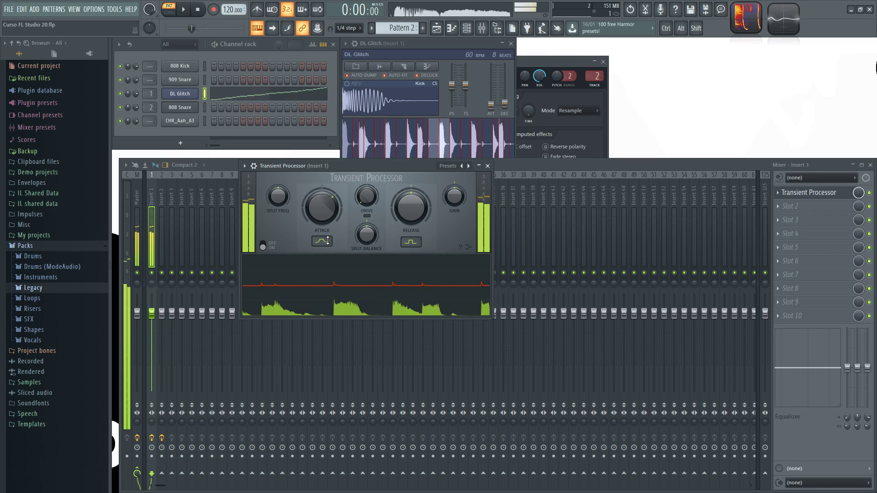
# Set the Attack shape to Sharp and the Attack amount to 55%, and play the loop to hear the result
pyautogui.click(322, 242)
pyautogui.click(322, 242)
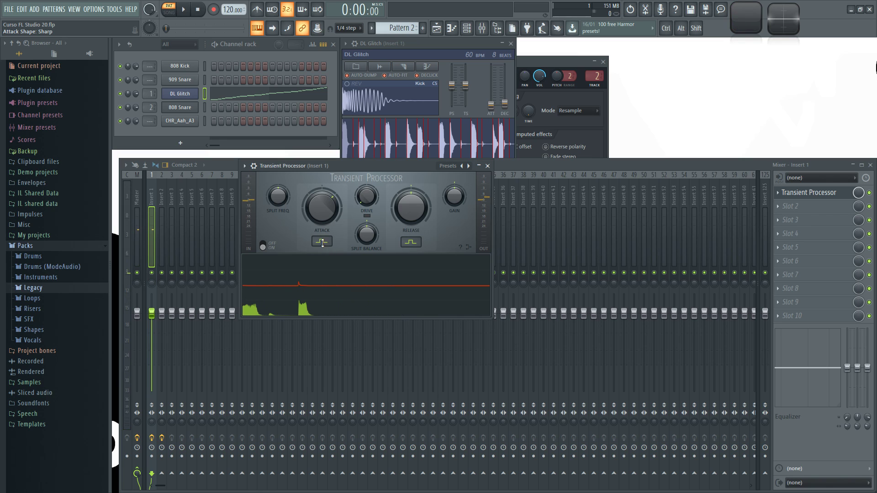
pyautogui.press('space')
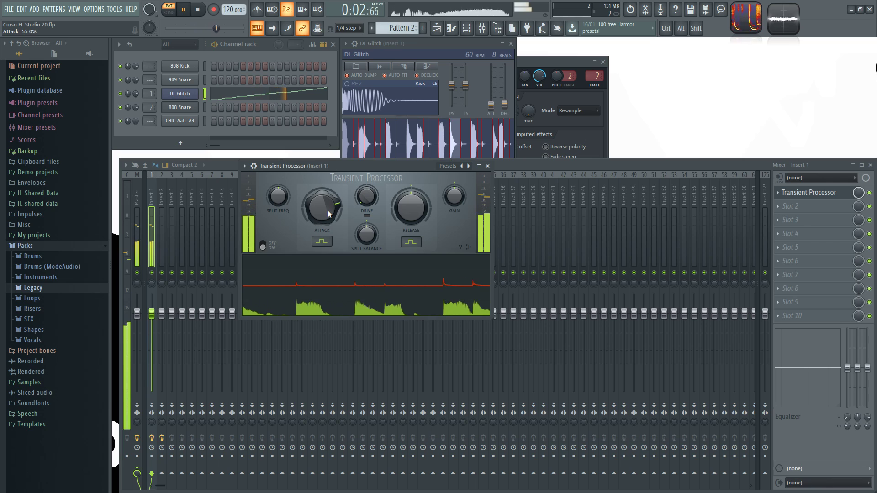
pyautogui.press('space')
pyautogui.click(323, 241)
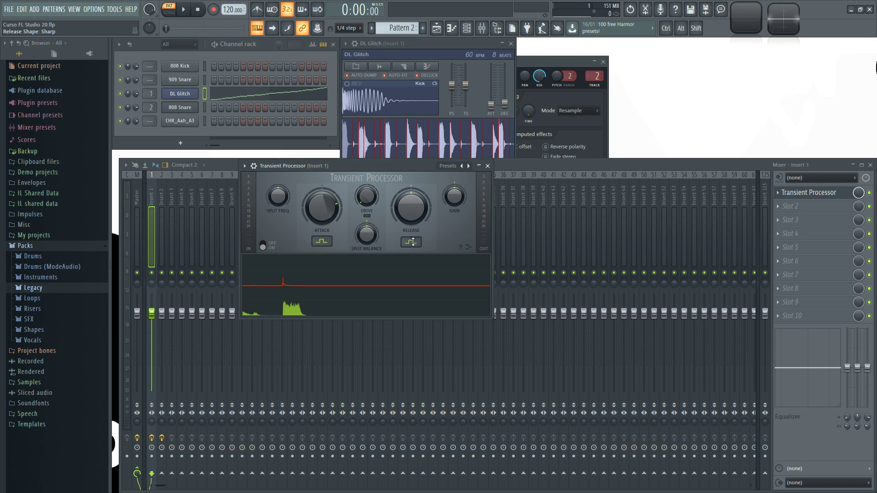
pyautogui.press('space')
pyautogui.click(416, 243)
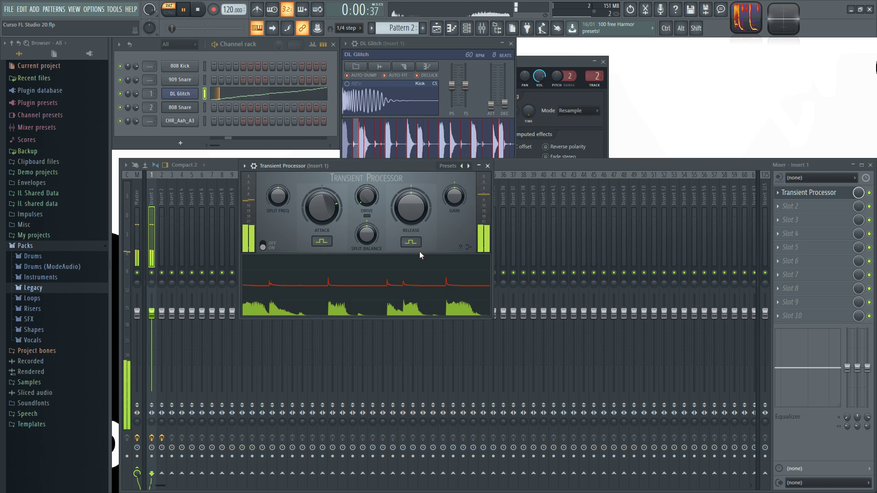
pyautogui.press('space')
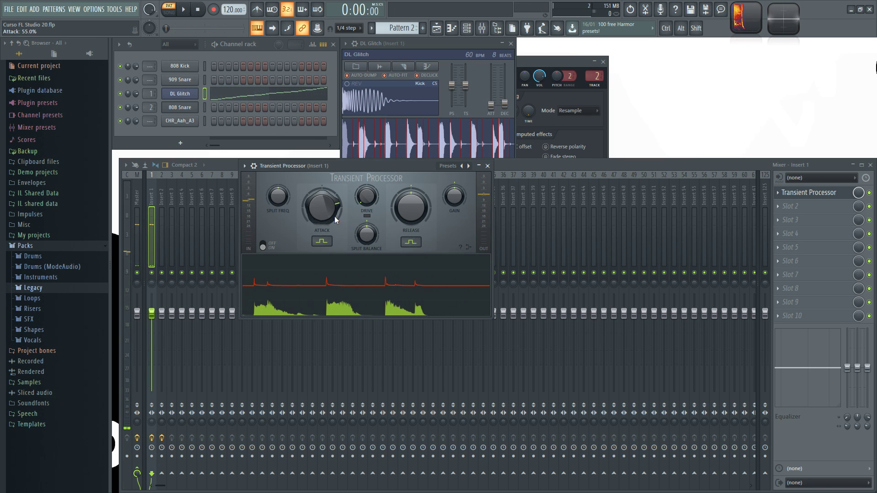
# Try the Attack at 100% and at its minimum, playing the loop at each setting, and reset the Attack
pyautogui.moveTo(333, 215); pyautogui.dragTo(334, 185)
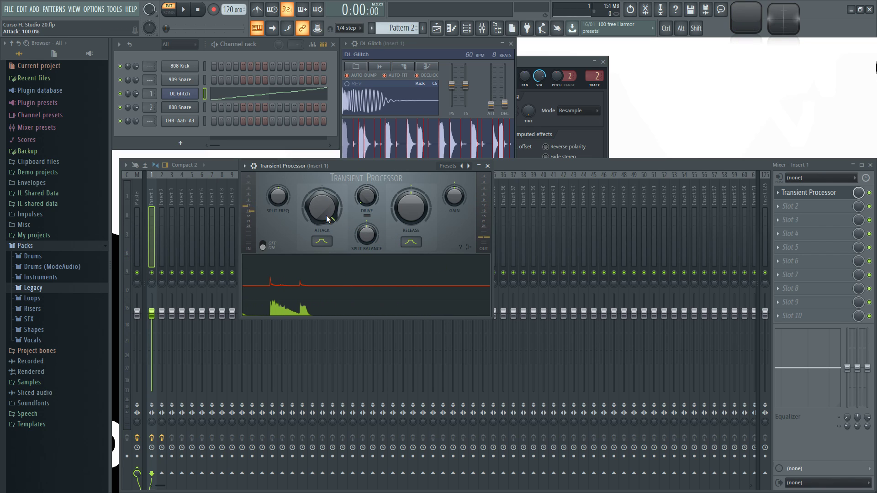
pyautogui.press('space')
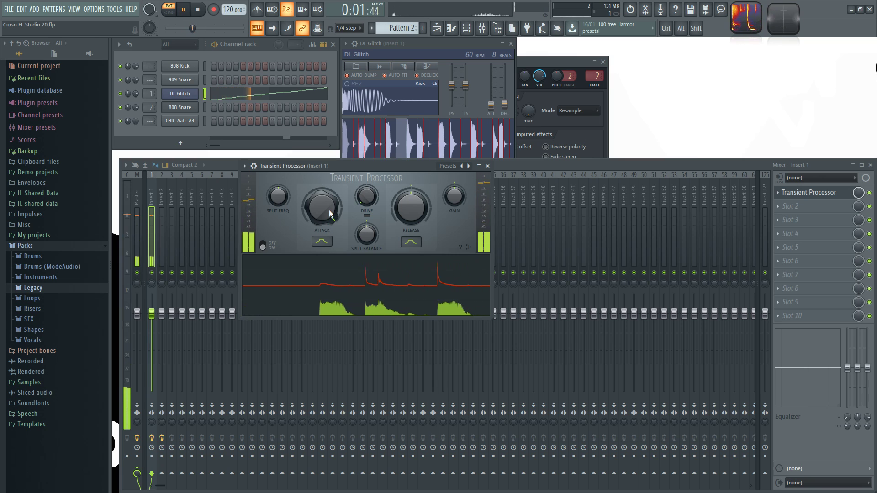
pyautogui.press('space')
pyautogui.moveTo(323, 207); pyautogui.dragTo(322, 224)
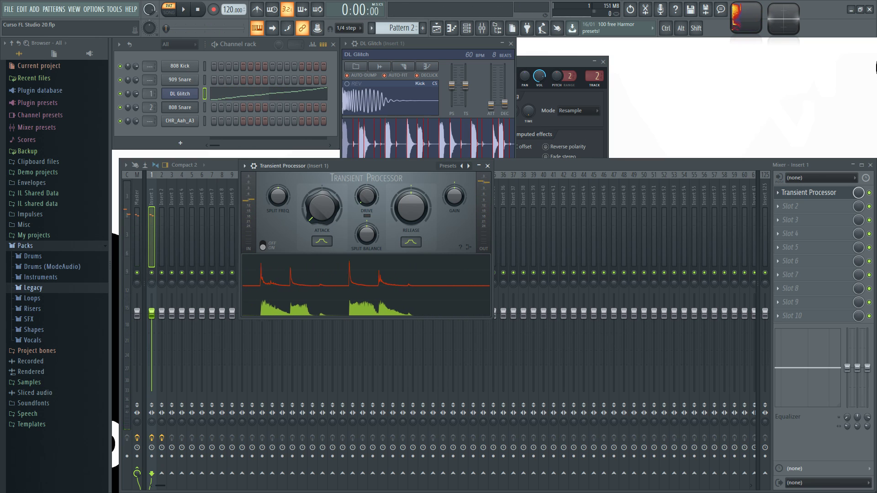
pyautogui.press('space')
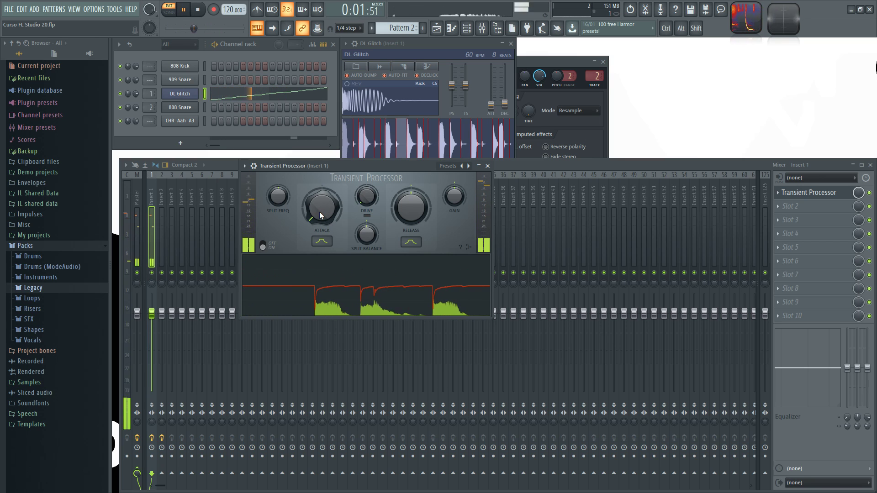
pyautogui.press('space')
pyautogui.keyDown('alt'); pyautogui.click(319, 212); pyautogui.keyUp('alt')
# Try the Release at its maximum and at its minimum, playing the loop at each setting
pyautogui.moveTo(406, 200); pyautogui.dragTo(407, 55)
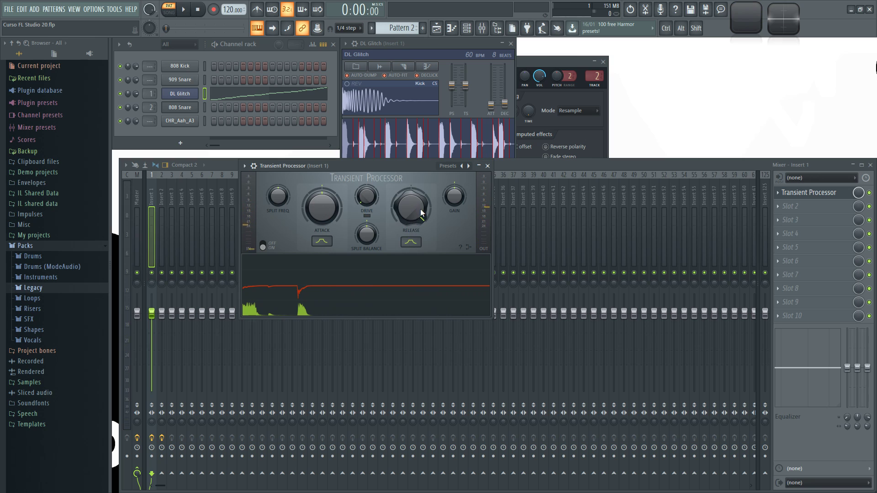
pyautogui.press('space')
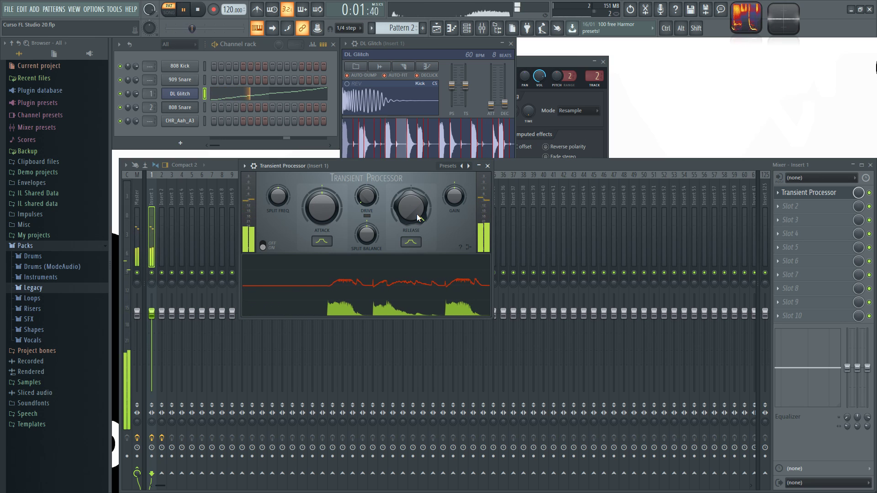
pyautogui.press('space')
pyautogui.moveTo(415, 212); pyautogui.dragTo(413, 227)
pyautogui.press('space')
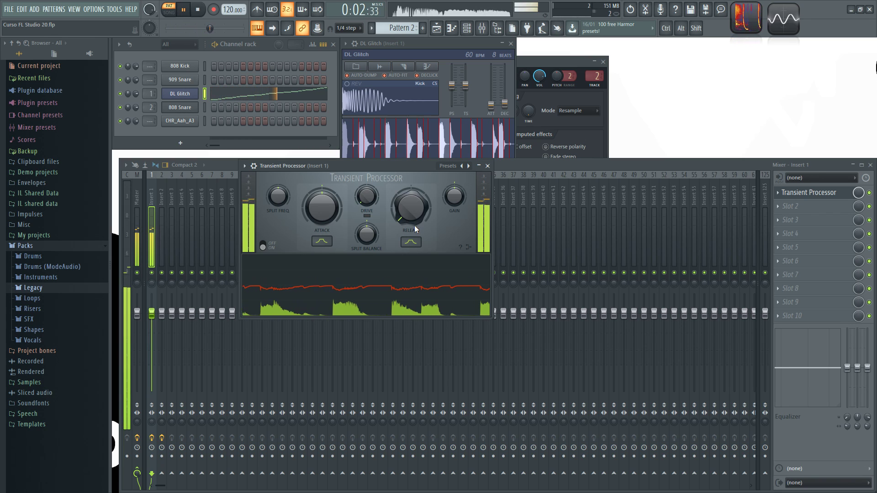
pyautogui.press('space')
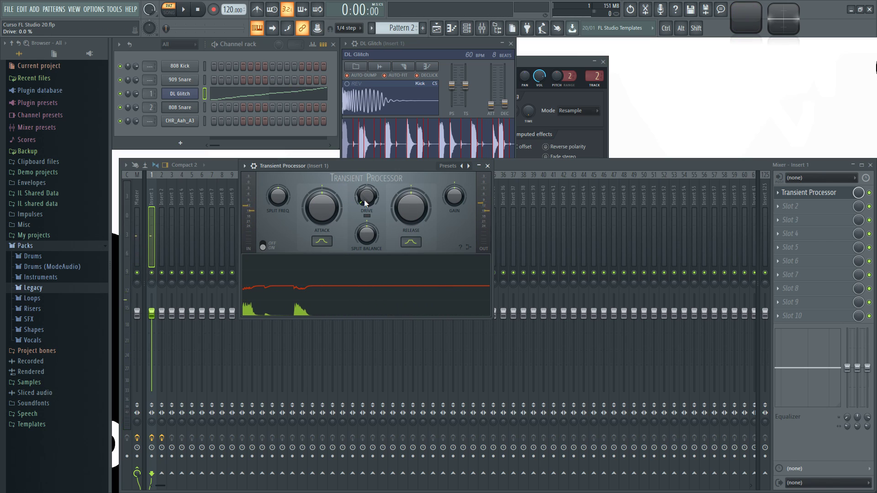
# Set the Attack to 42.5%, lower the Release below zero and play the loop while checking the output Gain
pyautogui.moveTo(326, 215); pyautogui.dragTo(326, 192)
pyautogui.moveTo(412, 211); pyautogui.dragTo(412, 223)
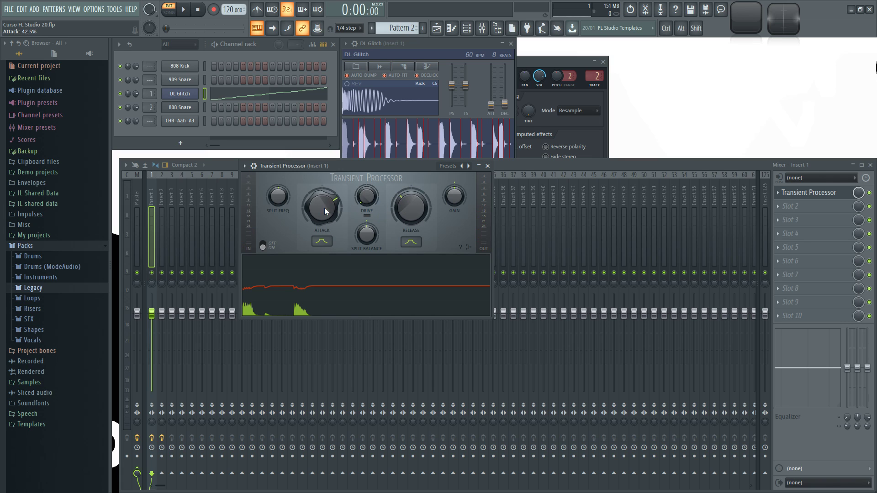
pyautogui.press('space')
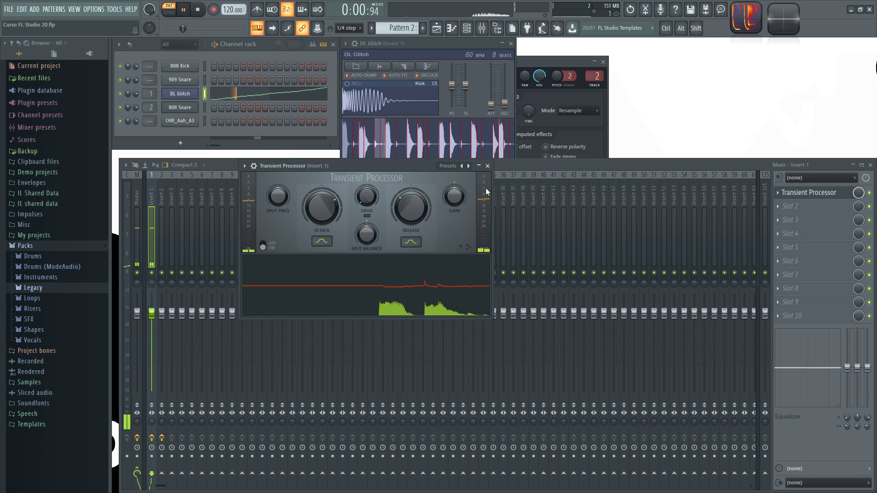
pyautogui.moveTo(450, 201); pyautogui.dragTo(450, 199)
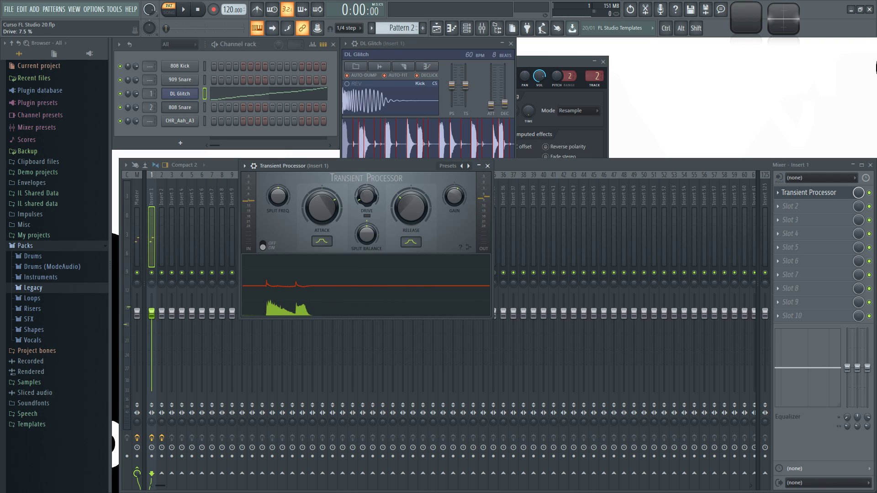
# Try raising the Drive up to 100% during playback, and compare it with a Drive of about 71%
pyautogui.press('space')
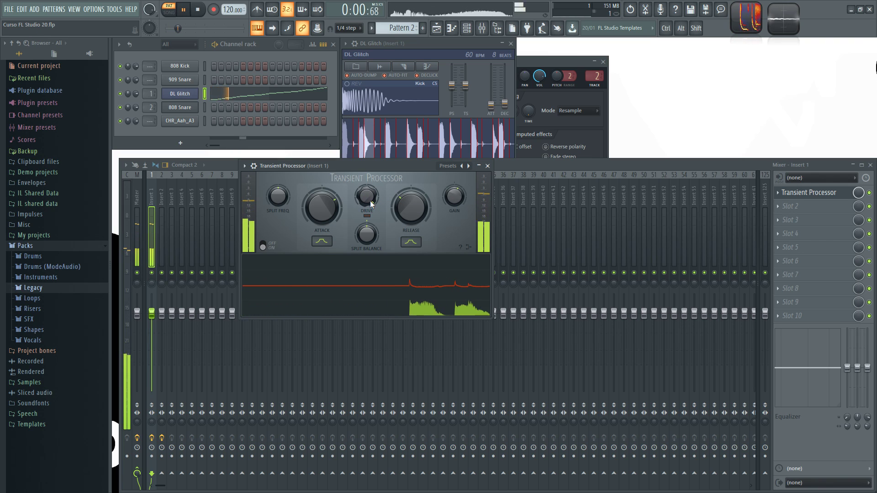
pyautogui.moveTo(368, 197); pyautogui.dragTo(369, 199)
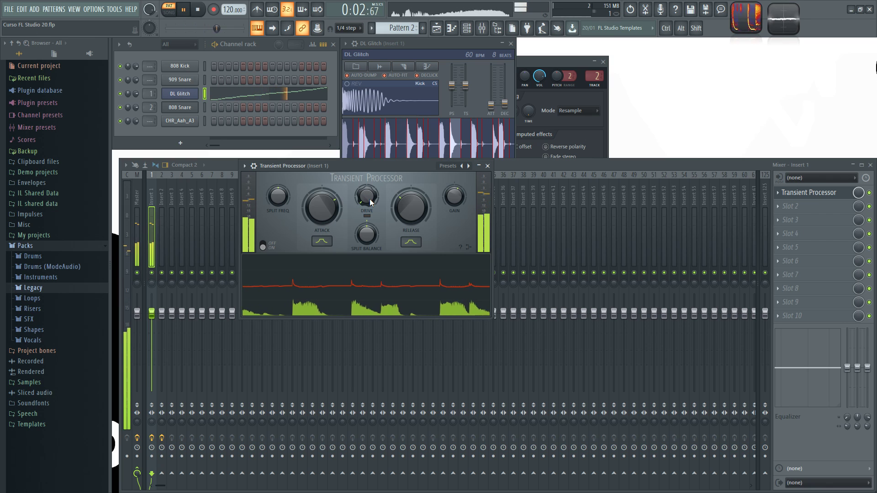
pyautogui.moveTo(369, 198); pyautogui.dragTo(369, 182)
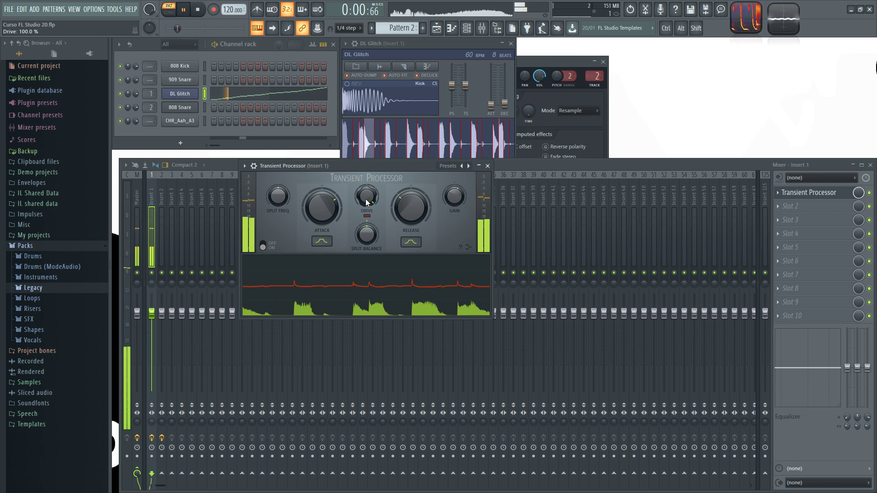
pyautogui.press('space')
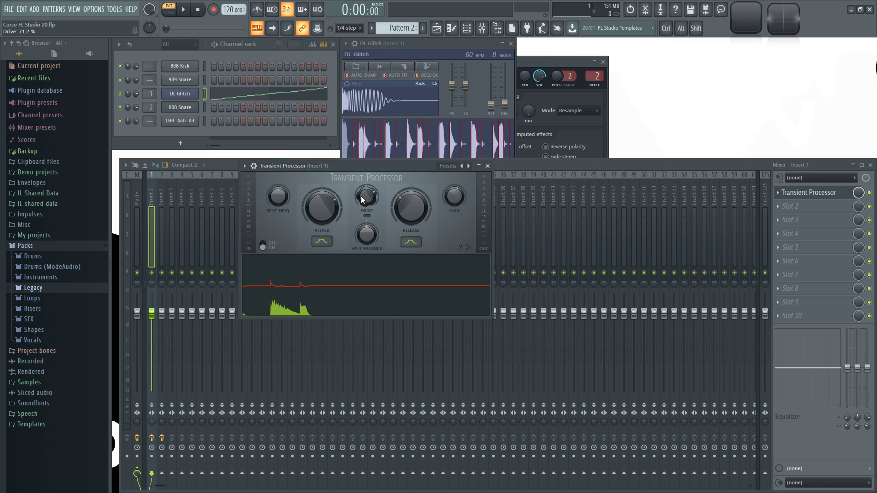
pyautogui.press('space')
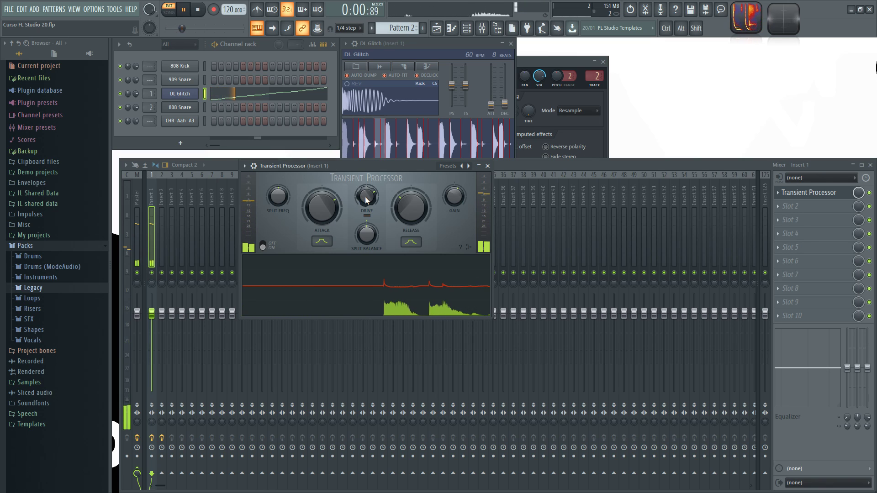
pyautogui.press('space')
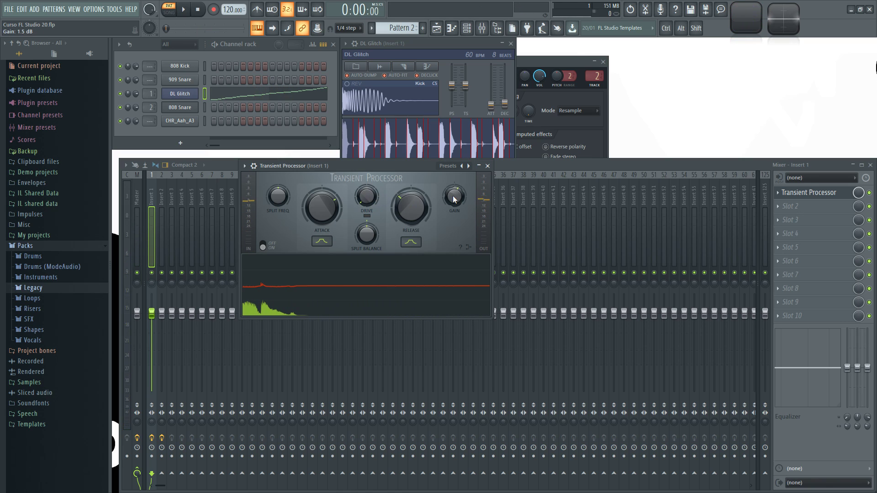
# Set the Split Balance to 100% Dry/0% Wet, and reset the Attack and Release while the loop plays
pyautogui.moveTo(371, 237); pyautogui.dragTo(371, 252)
pyautogui.moveTo(367, 235); pyautogui.dragTo(367, 222)
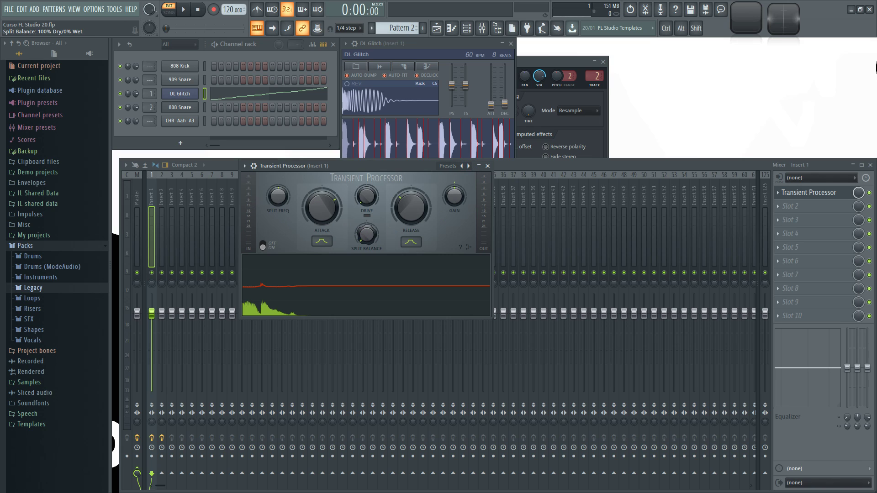
pyautogui.press('space')
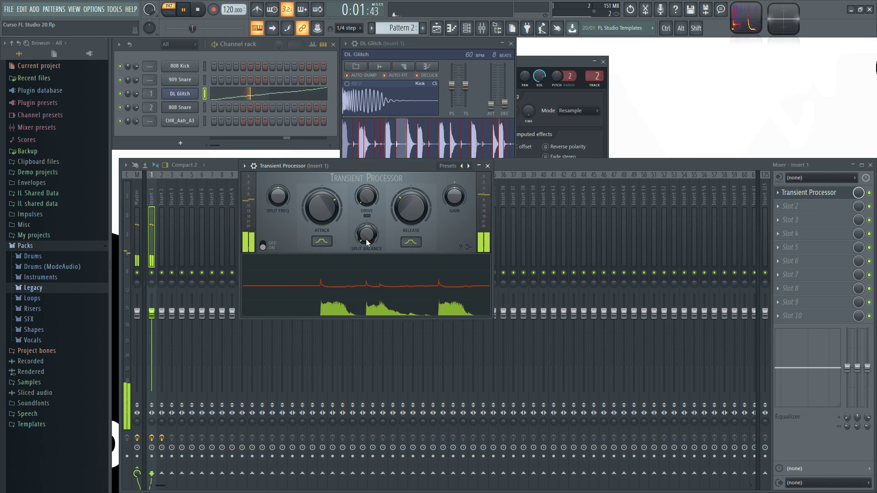
pyautogui.keyDown('alt'); pyautogui.click(326, 224); pyautogui.keyUp('alt')
pyautogui.keyDown('alt'); pyautogui.click(414, 203); pyautogui.keyUp('alt')
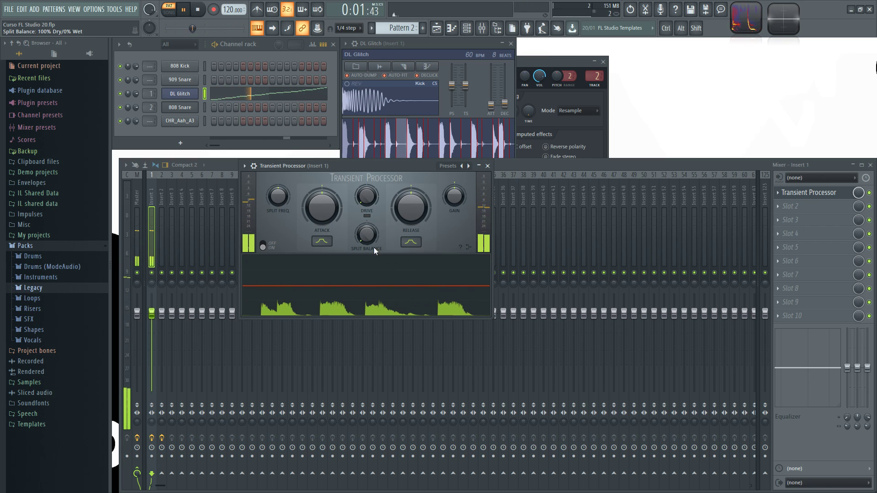
pyautogui.press('space')
# Compare Split Balance settings including 100% Dry/29% Wet and 0% Dry/100% Wet by playing the loop, and move the plugin window slightly
pyautogui.moveTo(366, 238); pyautogui.dragTo(366, 174)
pyautogui.press('space')
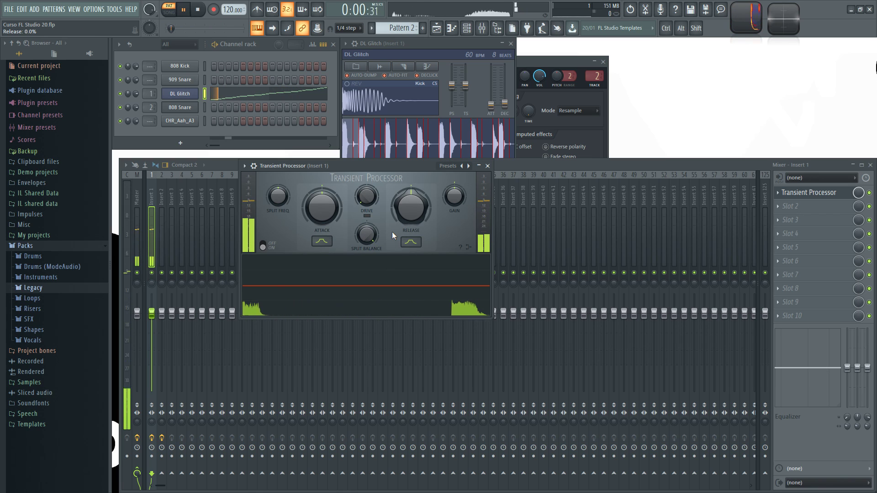
pyautogui.press('space')
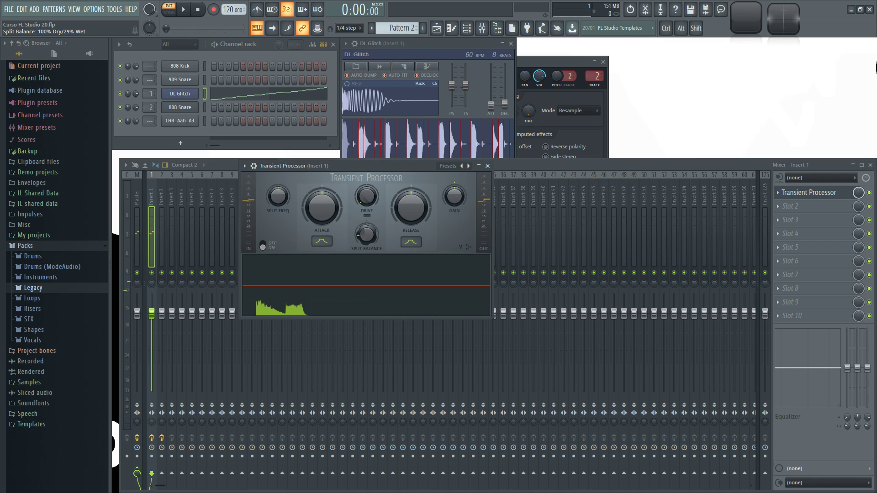
pyautogui.press('space')
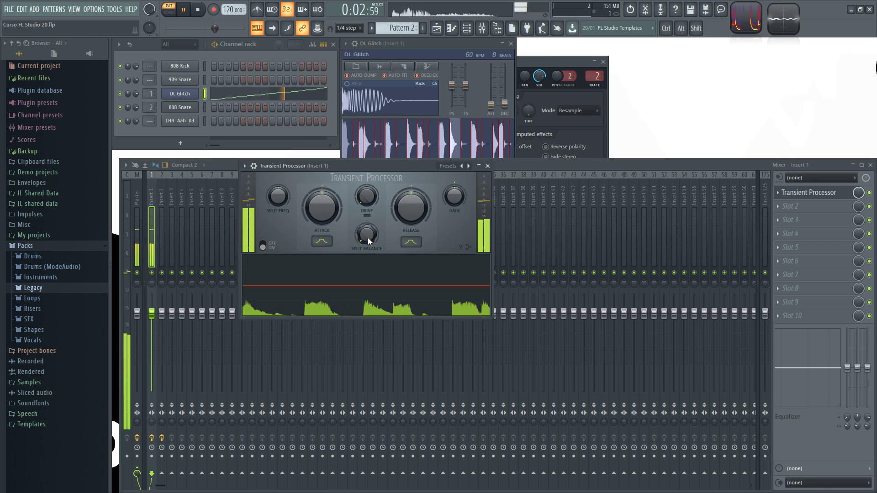
pyautogui.press('space')
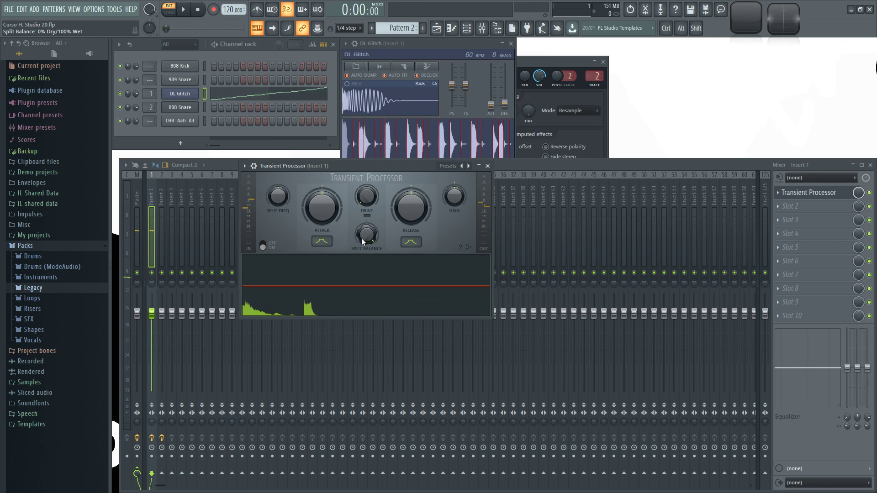
pyautogui.press('space')
pyautogui.press('space')
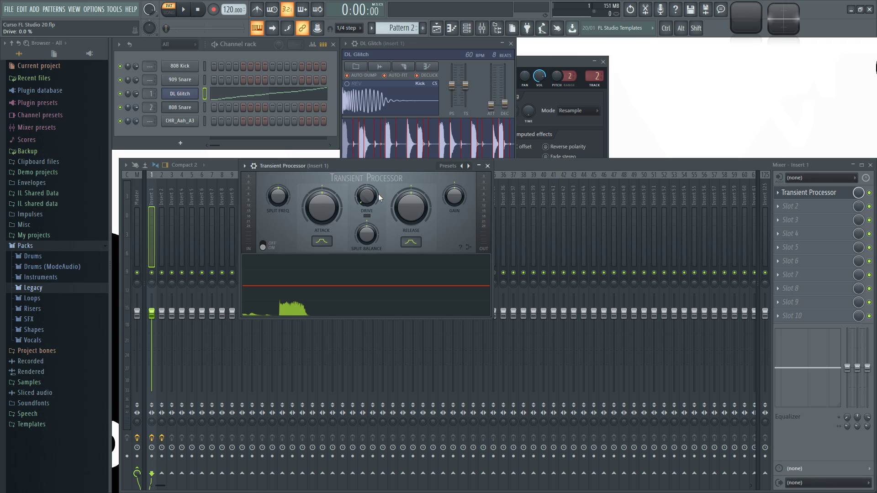
pyautogui.moveTo(380, 166); pyautogui.dragTo(399, 168)
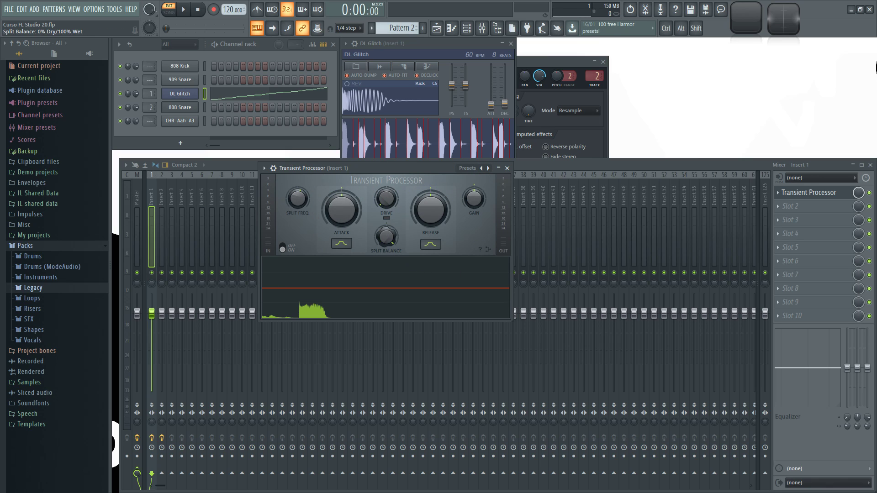
# Set the Insert 1 Split Balance to 100% Dry/100% Wet, audition the loop, and check the Split Freq control
pyautogui.moveTo(387, 237); pyautogui.dragTo(389, 218)
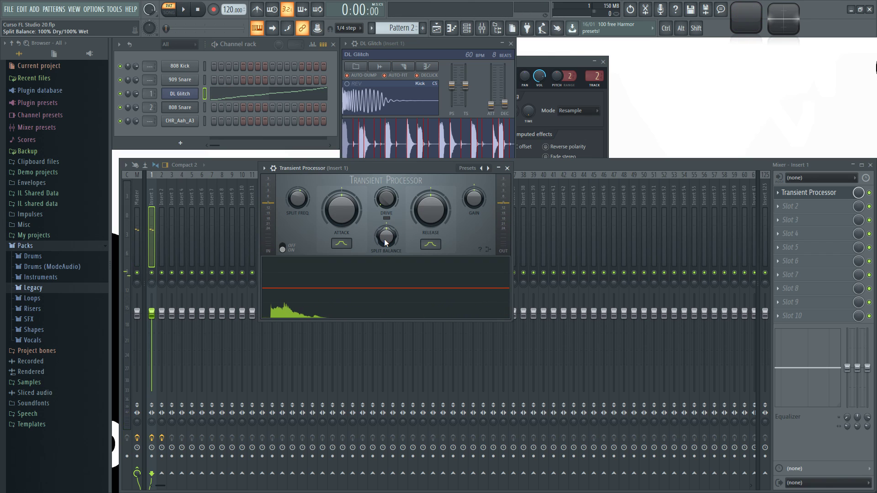
pyautogui.press('space')
pyautogui.press('space')
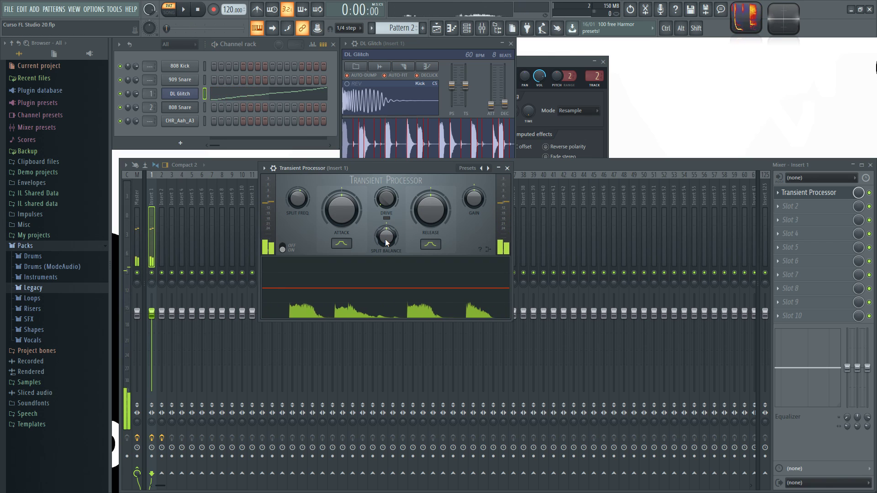
pyautogui.moveTo(298, 198); pyautogui.dragTo(298, 193)
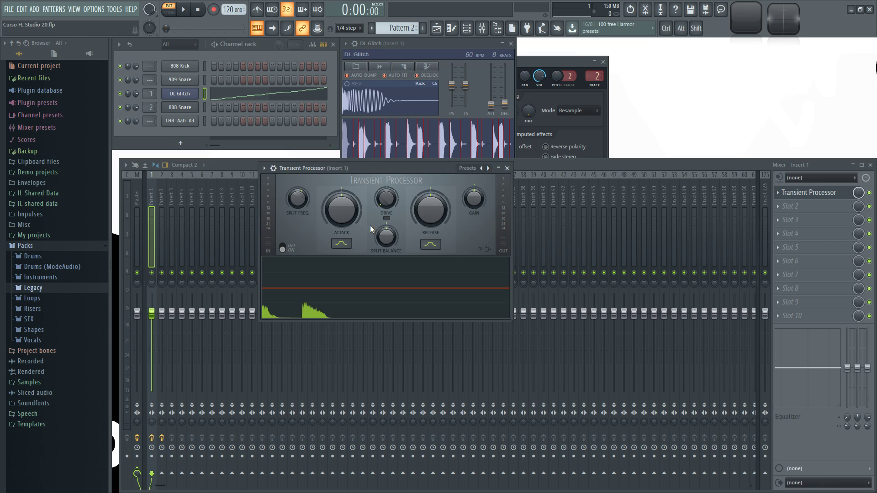
# Adjust the Split Balance again while the DL Glitch loop plays, and close the Insert 1 Transient Processor
pyautogui.moveTo(431, 169); pyautogui.dragTo(423, 177)
pyautogui.press('space')
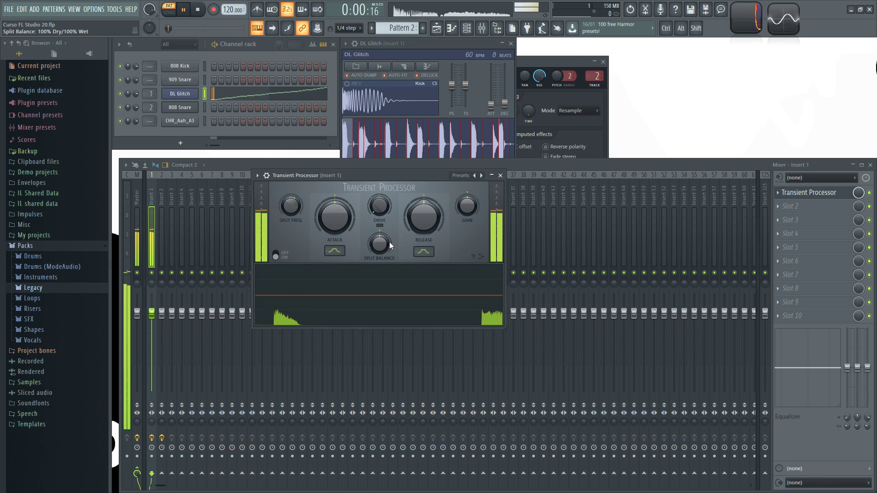
pyautogui.moveTo(380, 246); pyautogui.dragTo(379, 206)
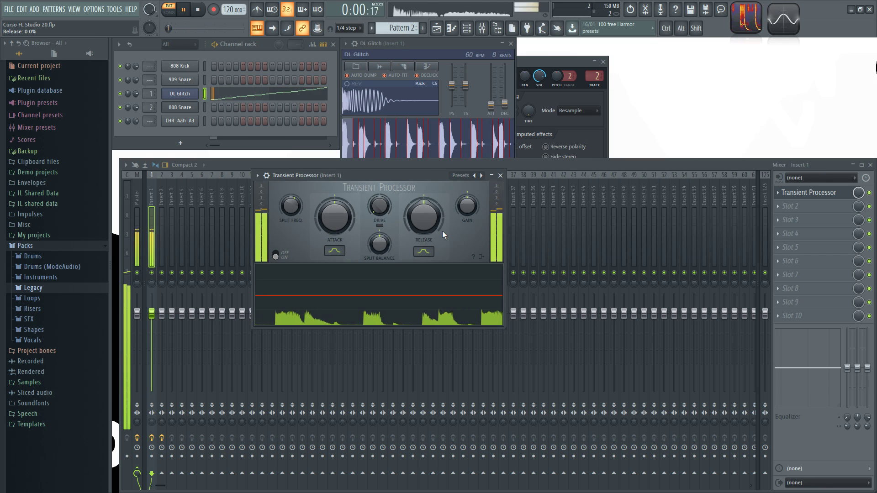
pyautogui.press('space')
pyautogui.click(500, 175)
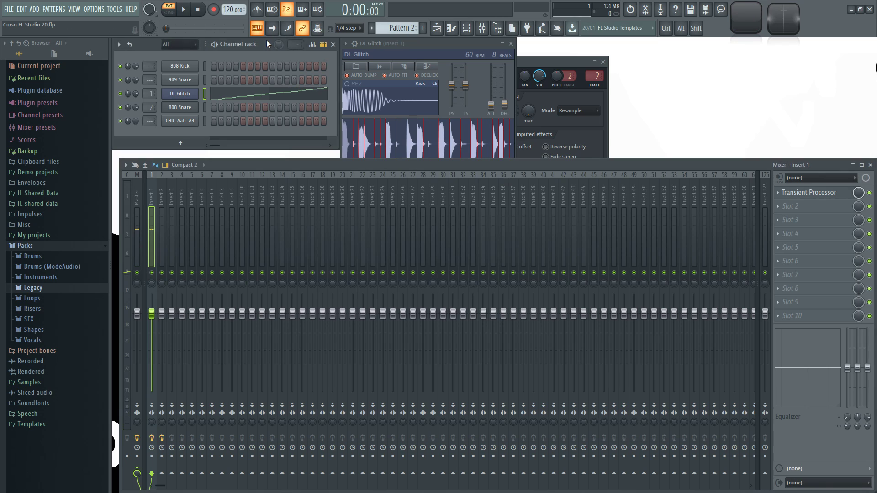
# Switch to Pattern 1, play it, and open the Transient Processor on Insert 2, positioning its window over the mixer
pyautogui.press('KP_Add')
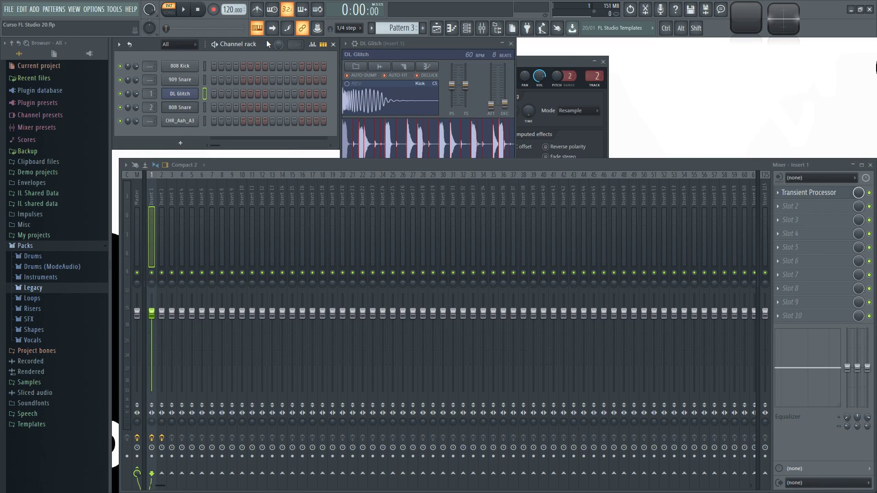
pyautogui.press('KP_Subtract')
pyautogui.press('KP_Subtract')
pyautogui.press('space')
pyautogui.click(164, 198)
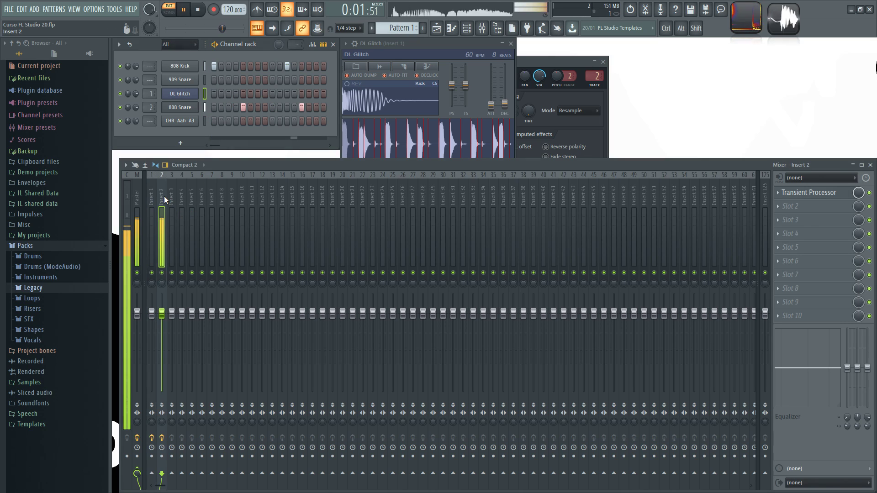
pyautogui.press('space')
pyautogui.click(805, 193)
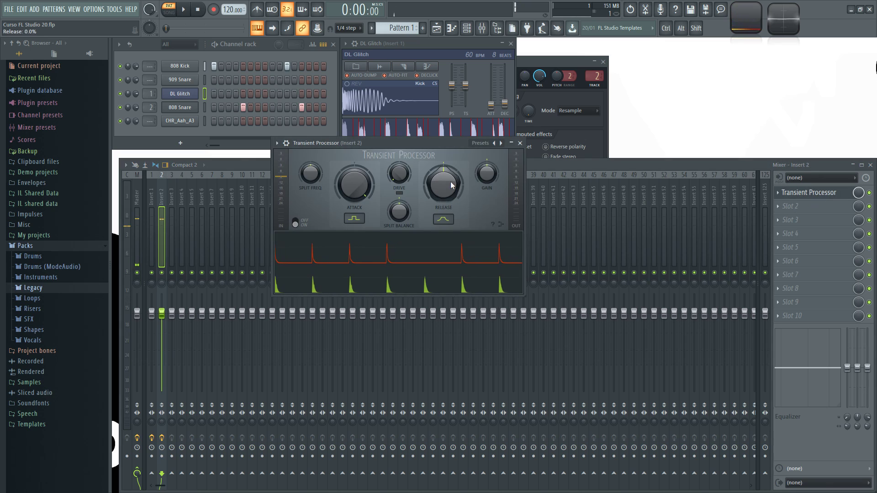
pyautogui.moveTo(421, 144); pyautogui.dragTo(399, 166)
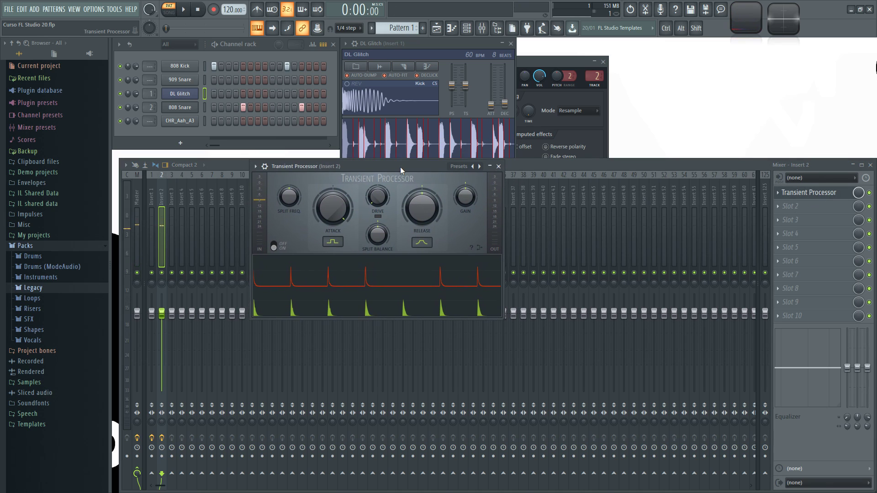
# Load the Max transients preset on Insert 2 and audition Pattern 1 with it
pyautogui.click(476, 167)
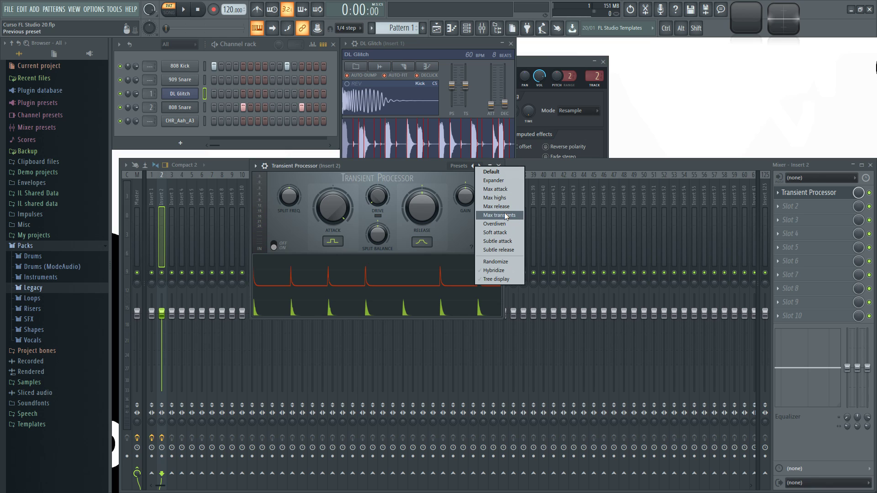
pyautogui.click(499, 215)
pyautogui.press('space')
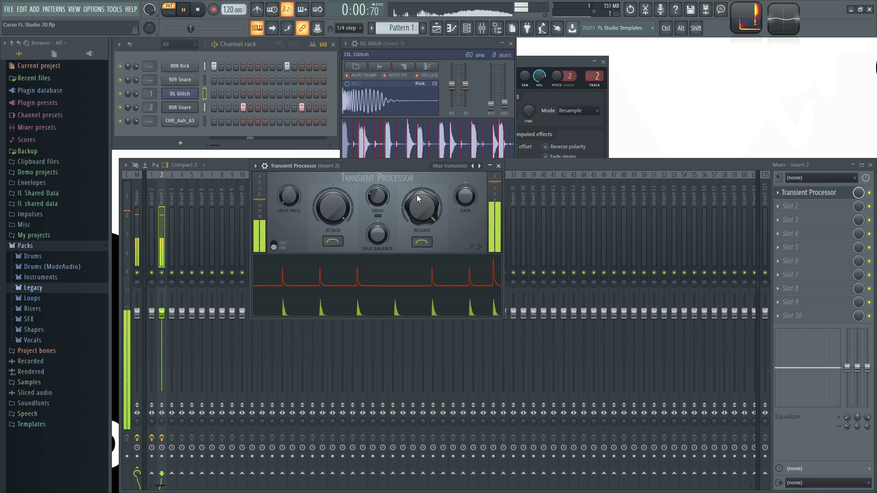
pyautogui.moveTo(384, 165); pyautogui.dragTo(369, 170)
pyautogui.press('space')
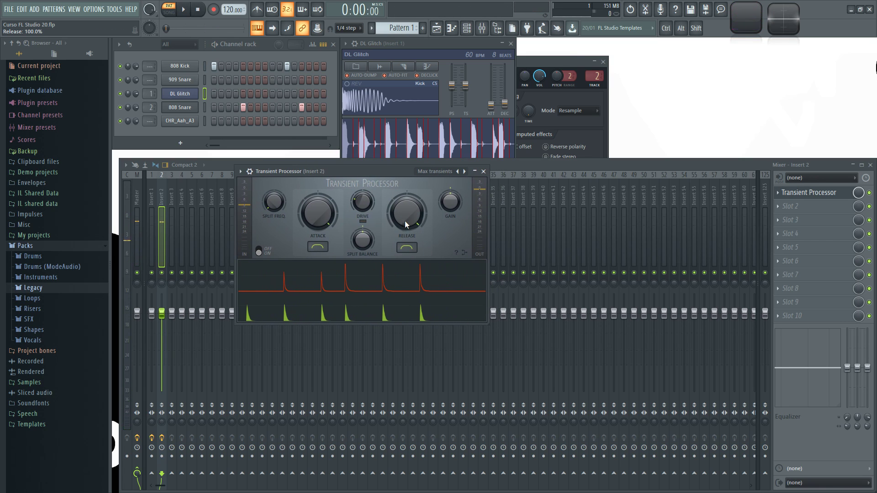
# Turn the Release down to its minimum, switch the Attack to the square-edged shape, and lower the Drive to about 13%
pyautogui.moveTo(409, 210)
pyautogui.mouseDown()
pyautogui.moveTo(414, 223)
pyautogui.moveTo(410, 202)
pyautogui.moveTo(401, 220)
pyautogui.mouseUp()
pyautogui.click(318, 246)
pyautogui.scroll(10, 276, 206)
pyautogui.moveTo(366, 204); pyautogui.dragTo(366, 218)
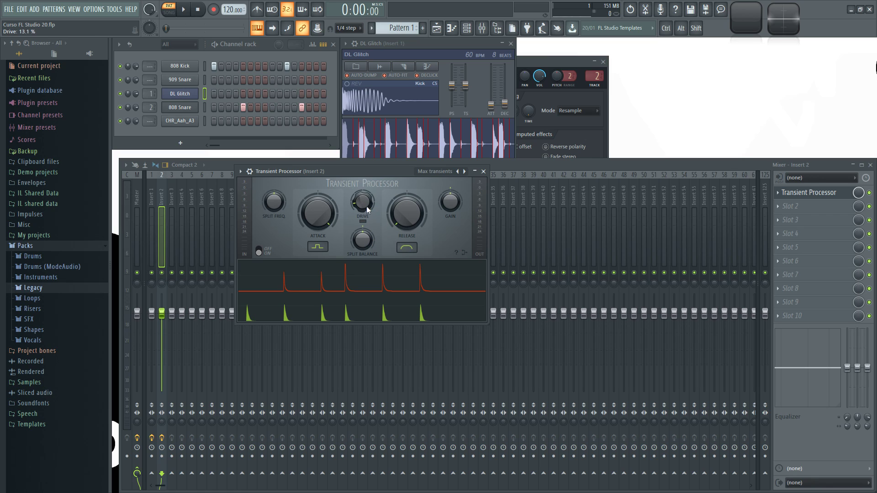
# Play Pattern 1 and compare the drums with the Insert 2 effect on and off
pyautogui.press('space')
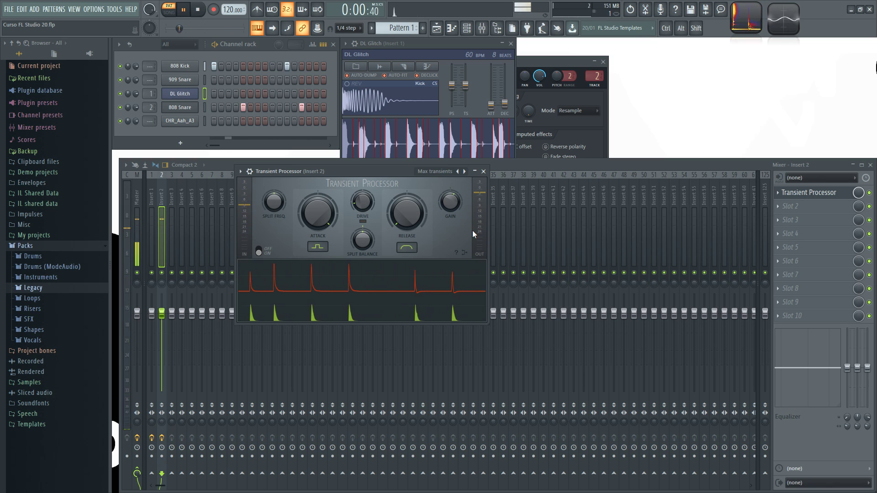
pyautogui.click(259, 251)
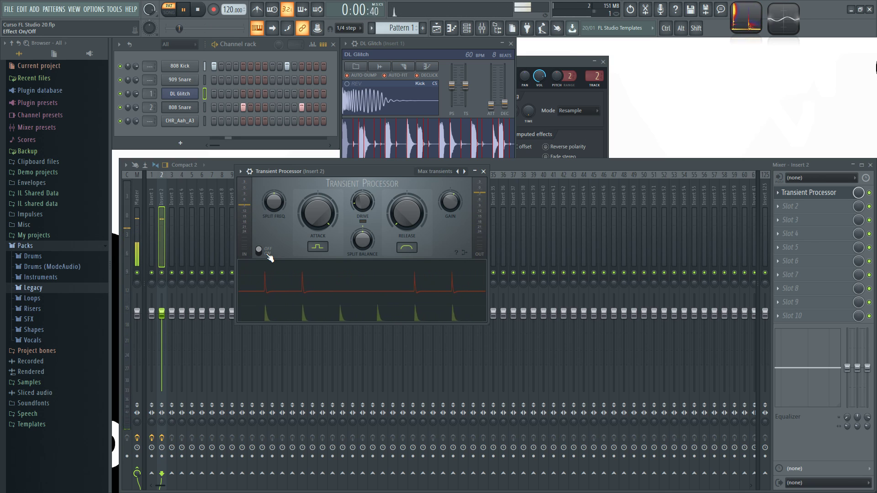
pyautogui.press('space')
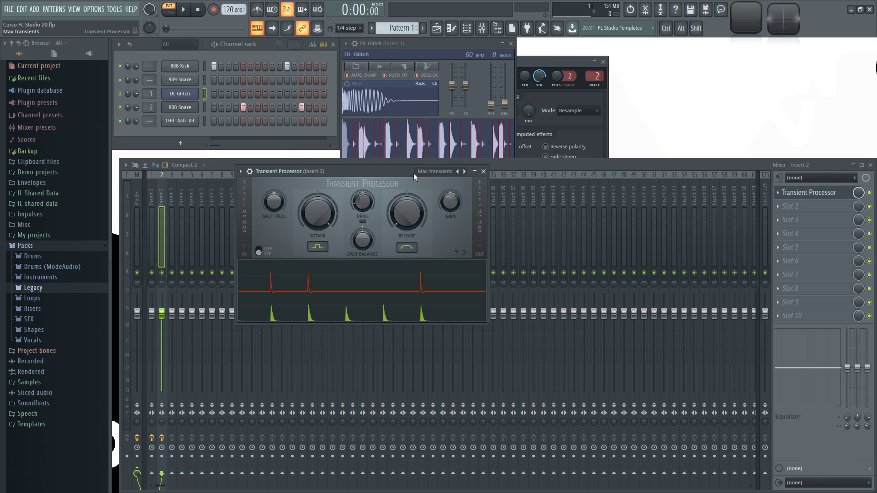
# Switch the Release to the square-edged shape, keep its amount at the minimum, and play Pattern 1
pyautogui.moveTo(413, 224); pyautogui.dragTo(412, 217)
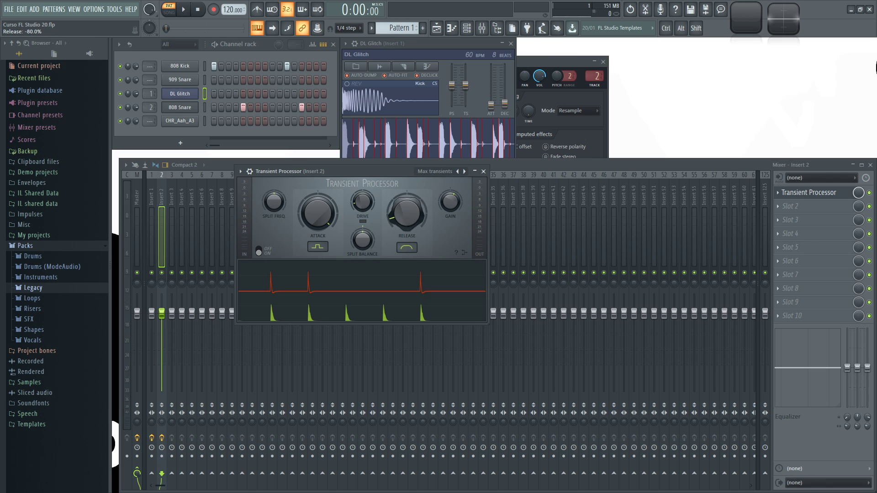
pyautogui.click(408, 248)
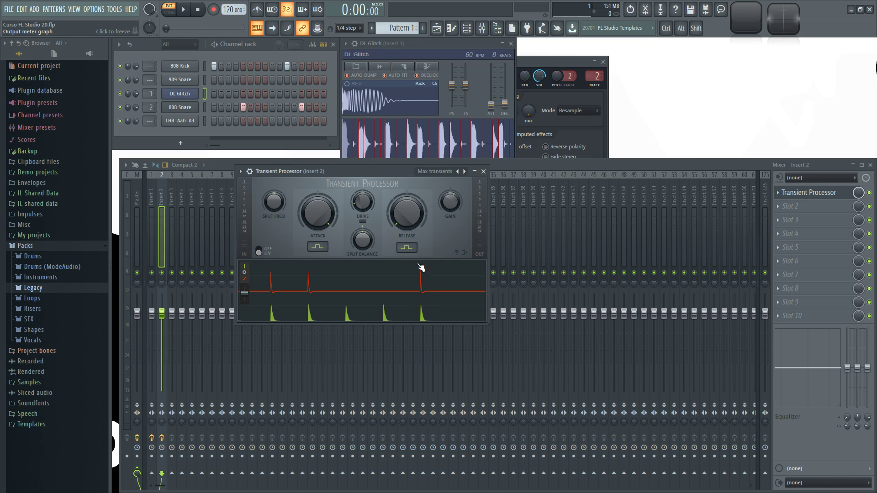
pyautogui.press('space')
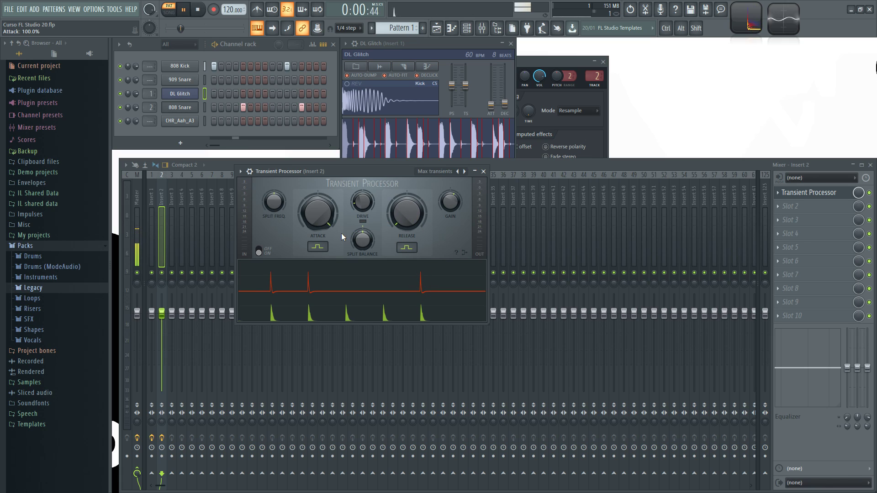
pyautogui.press('space')
# Lower the Drive to 0.0% and listen to Pattern 1 without it
pyautogui.press('space')
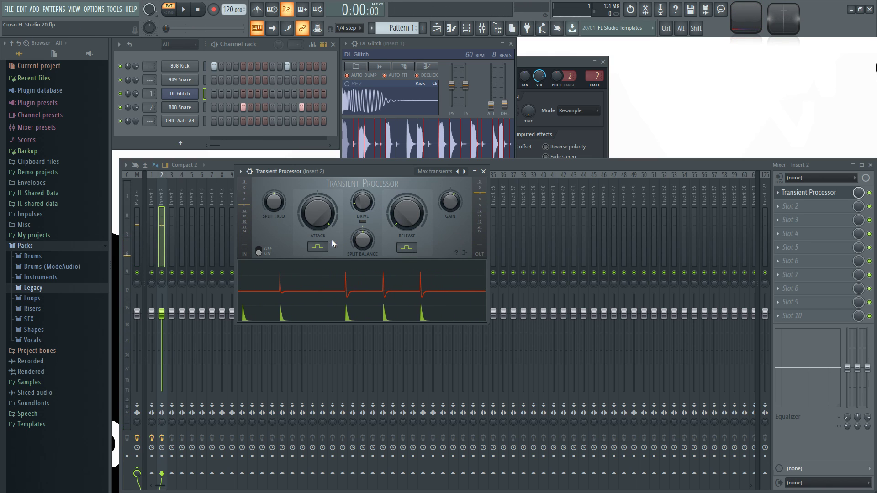
pyautogui.click(361, 201)
pyautogui.moveTo(361, 201); pyautogui.dragTo(366, 206)
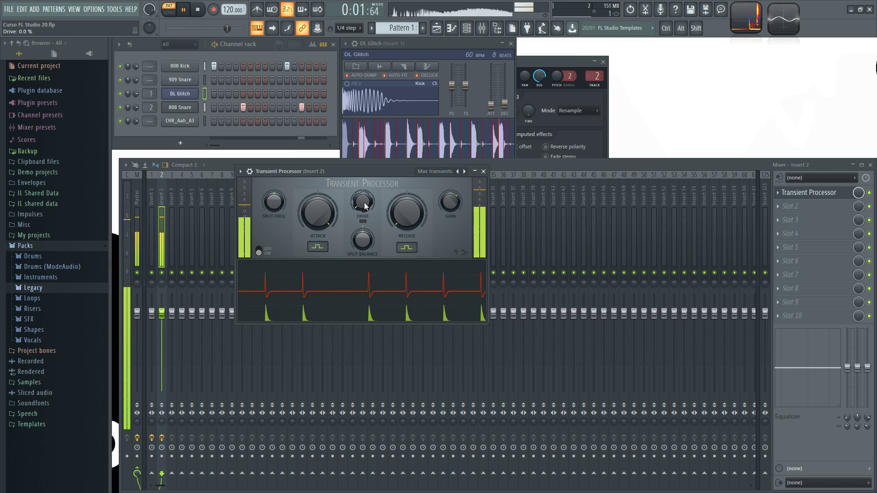
pyautogui.press('space')
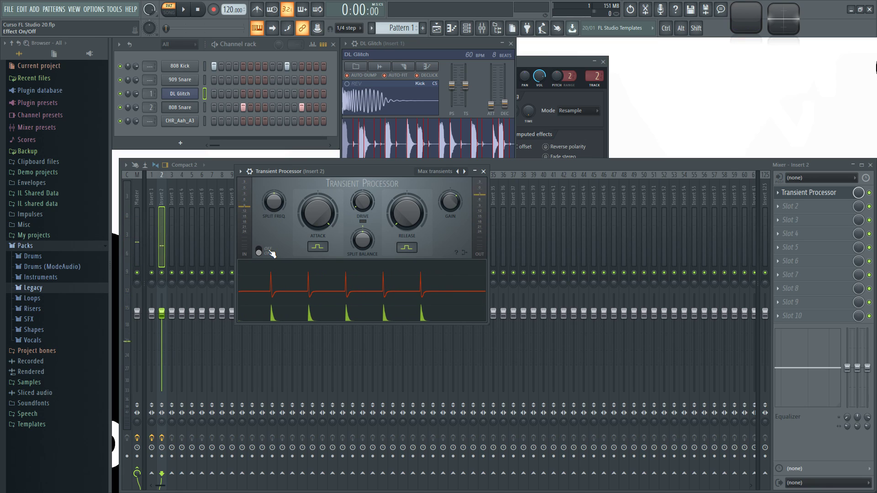
# Switch the Transient Processor off and play Pattern 1 to hear the unprocessed drums
pyautogui.click(269, 251)
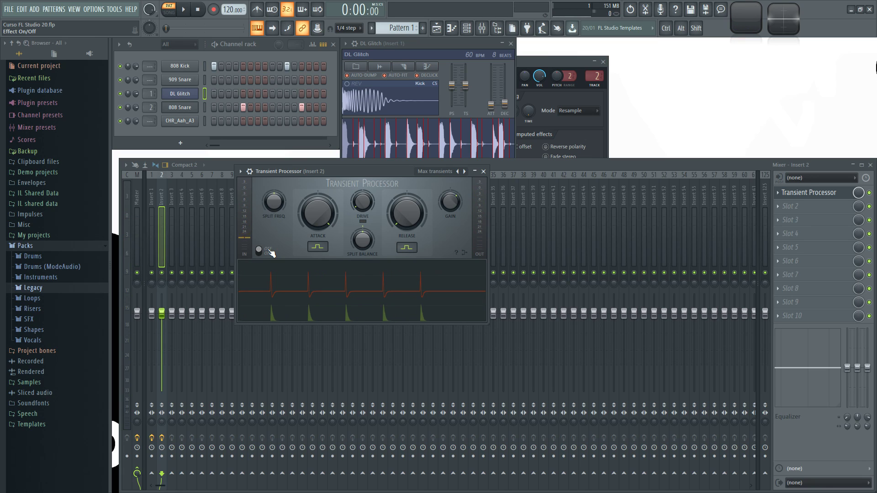
pyautogui.press('space')
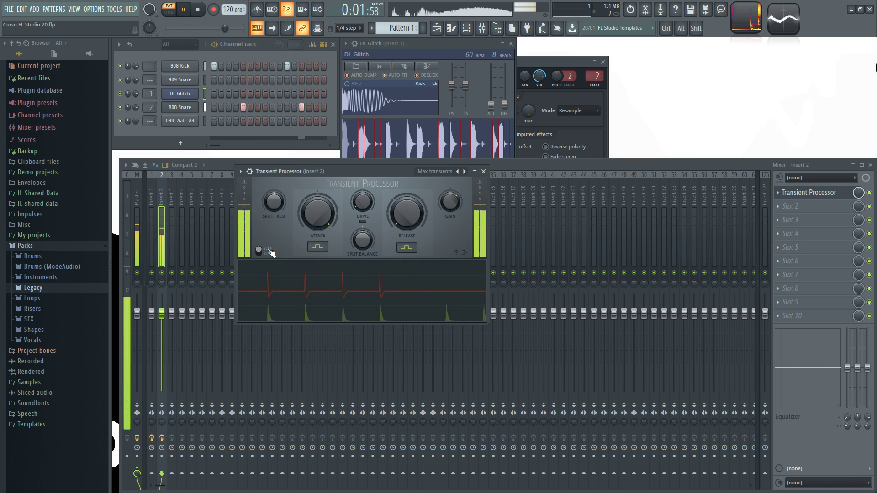
pyautogui.press('space')
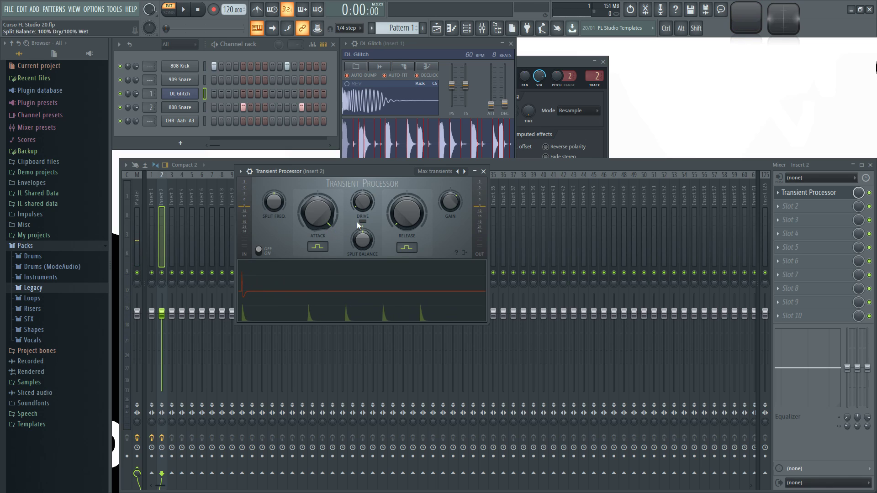
# Set the Attack to -100% and the Release to 100%, and play Pattern 1 through the effect
pyautogui.moveTo(320, 208); pyautogui.dragTo(319, 237)
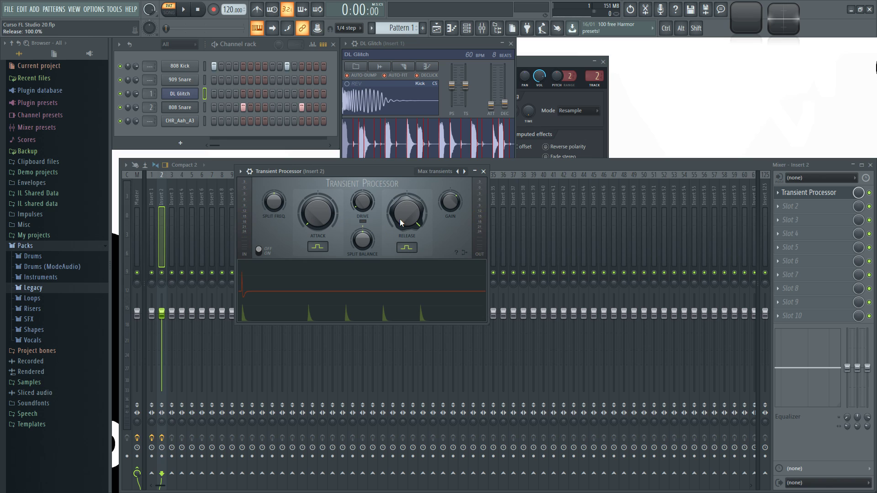
pyautogui.press('space')
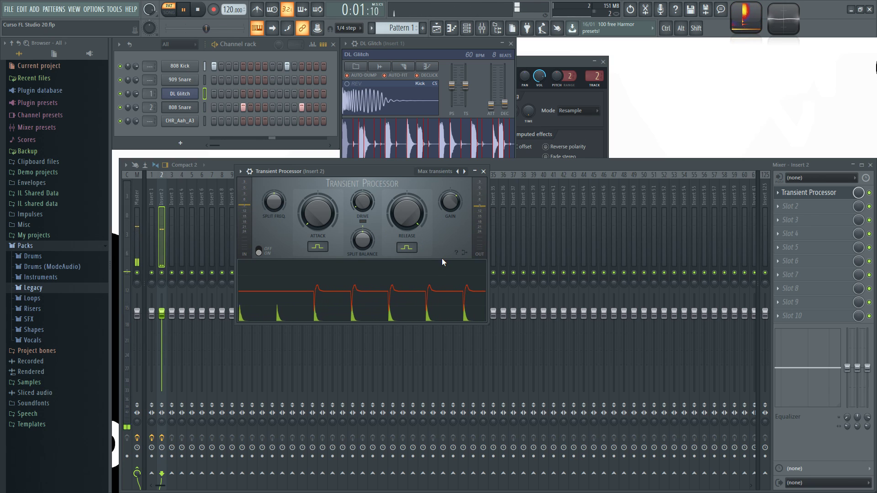
pyautogui.press('space')
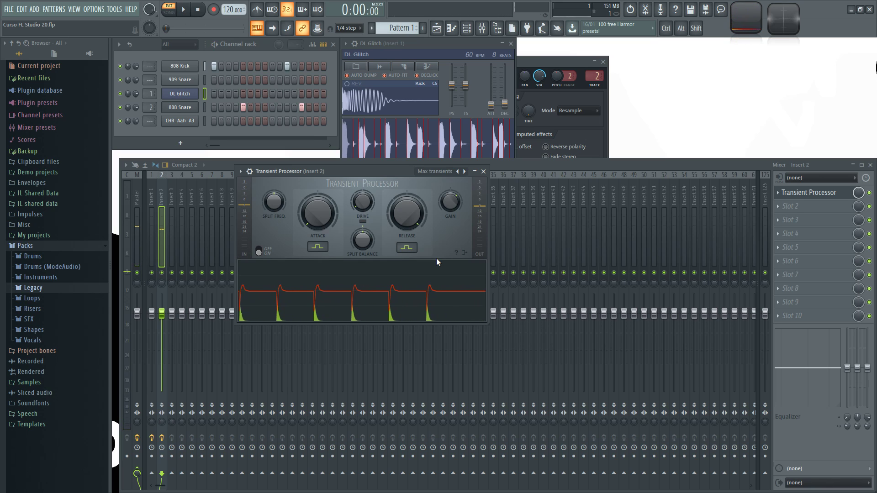
pyautogui.moveTo(367, 171); pyautogui.dragTo(410, 178)
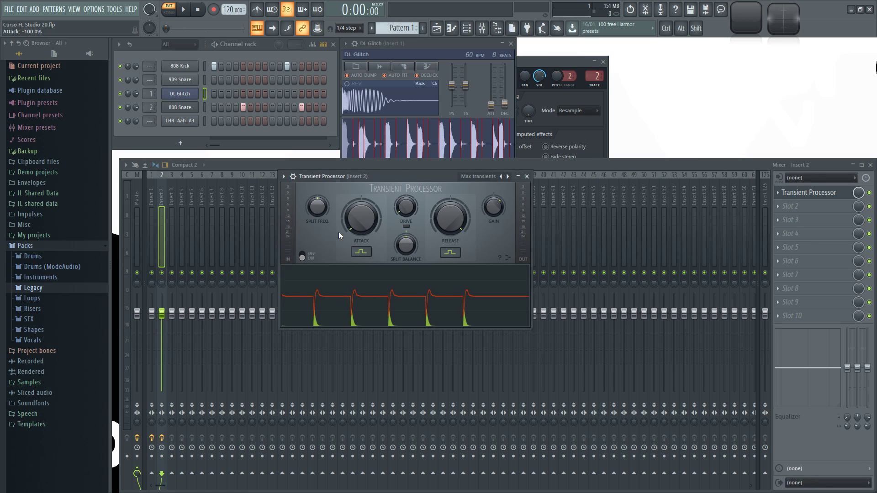
# Close the plugin, give CHR_Aah_A3 a note on its first step, and route it to mixer track 2
pyautogui.click(527, 176)
pyautogui.click(242, 120)
pyautogui.click(308, 120)
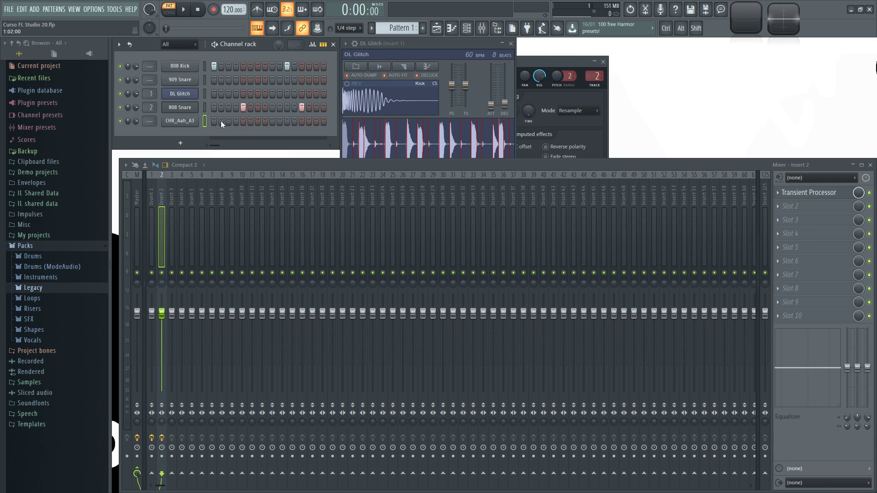
pyautogui.moveTo(150, 109); pyautogui.dragTo(150, 117)
pyautogui.click(180, 121)
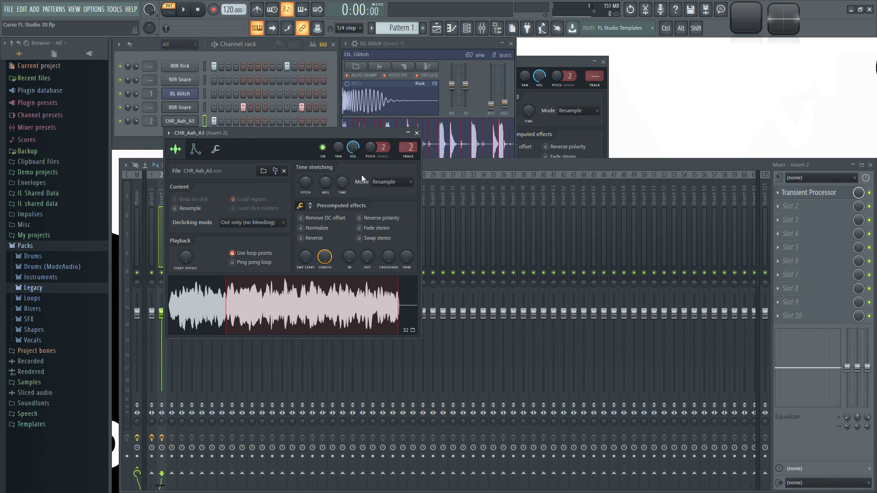
pyautogui.click(477, 167)
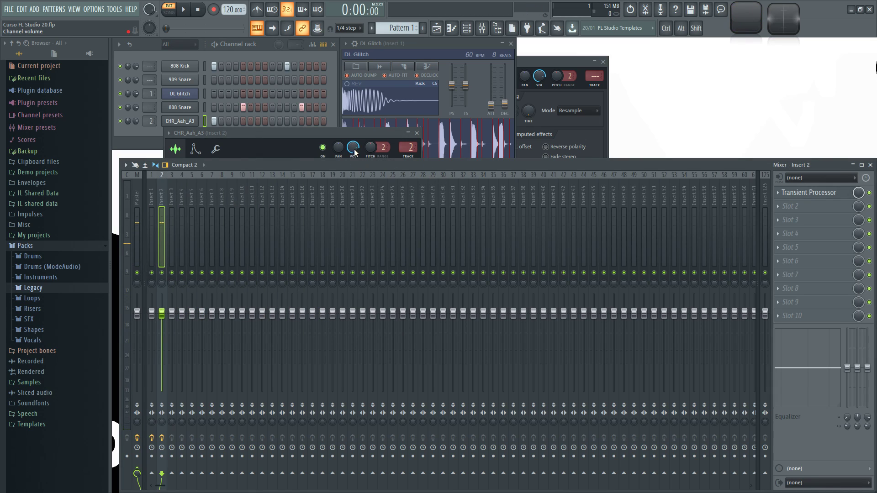
# Reopen the Insert 2 Transient Processor and audition the CHR_Aah_A3 vocal while raising the Attack and lowering the Release
pyautogui.click(808, 192)
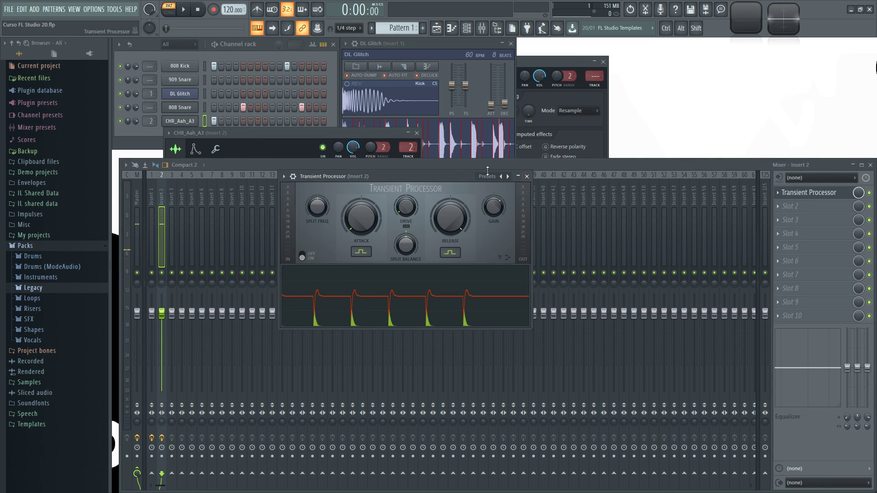
pyautogui.moveTo(421, 174); pyautogui.dragTo(417, 173)
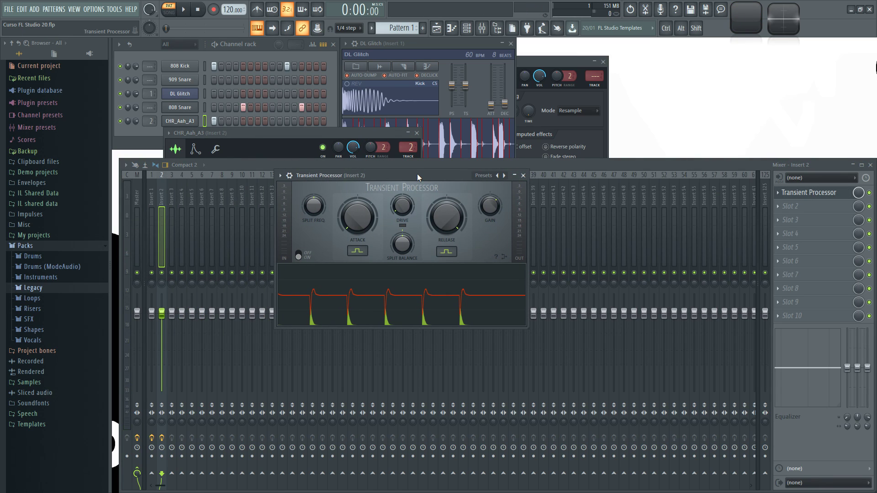
pyautogui.press('z')
pyautogui.moveTo(359, 219); pyautogui.dragTo(359, 155)
pyautogui.moveTo(439, 214); pyautogui.dragTo(439, 265)
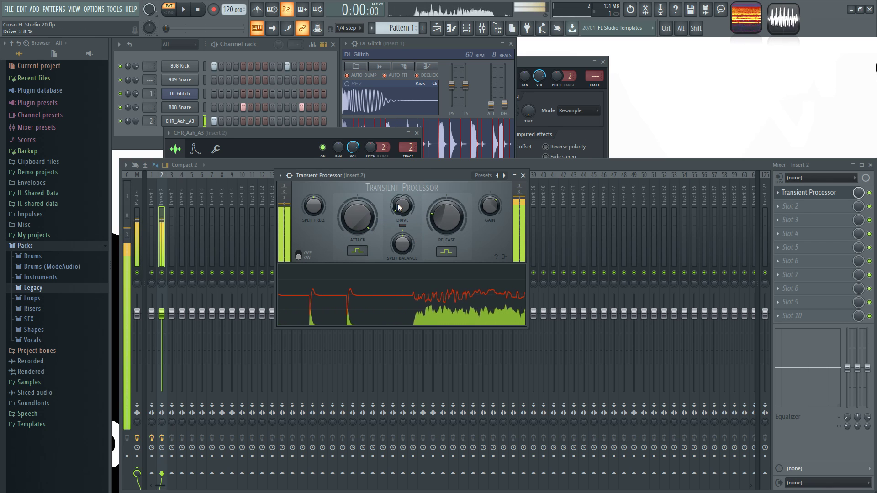
# Raise the Drive, lower the Gain and adjust the Split Balance while auditioning the CHR_Aah_A3 vocal
pyautogui.moveTo(402, 205); pyautogui.dragTo(401, 178)
pyautogui.moveTo(490, 206); pyautogui.dragTo(490, 228)
pyautogui.moveTo(403, 245); pyautogui.dragTo(403, 224)
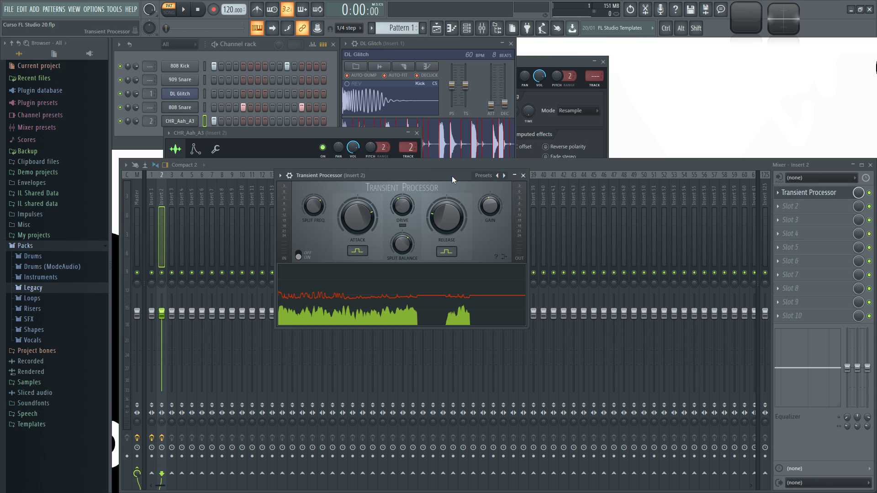
# Close the Insert 2 Transient Processor and collapse the Packs folder in the browser
pyautogui.moveTo(446, 178); pyautogui.dragTo(454, 178)
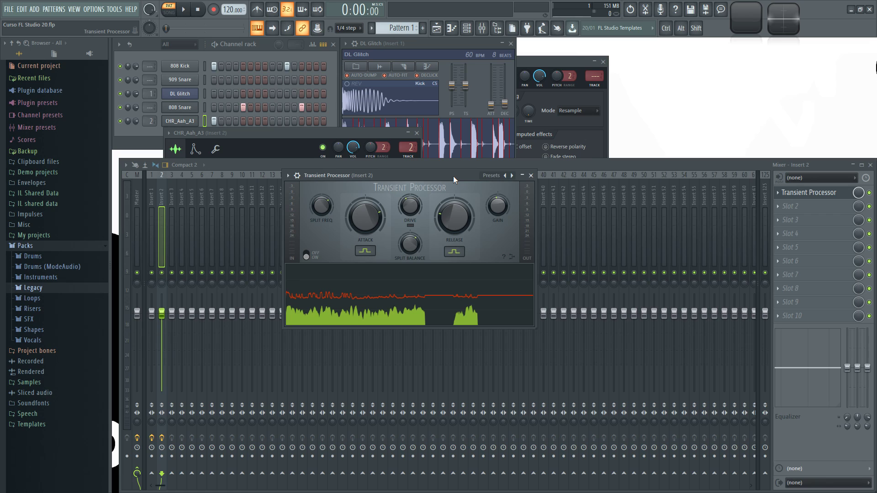
pyautogui.click(531, 176)
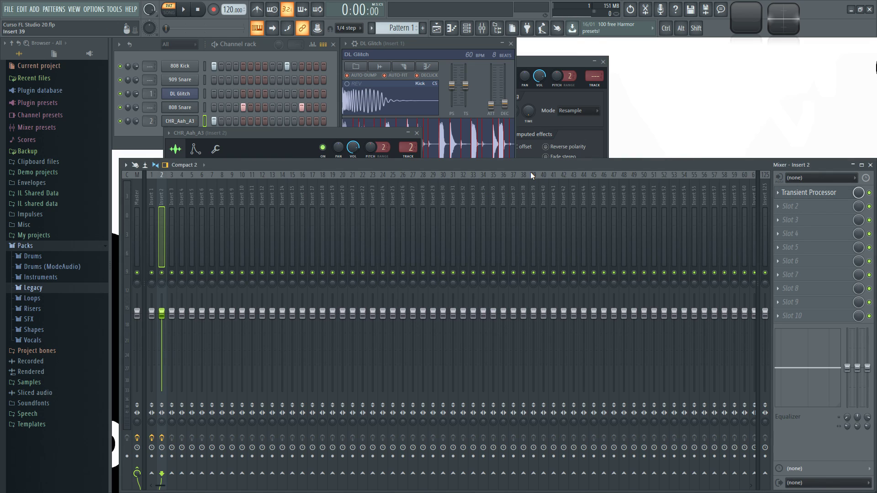
pyautogui.click(29, 247)
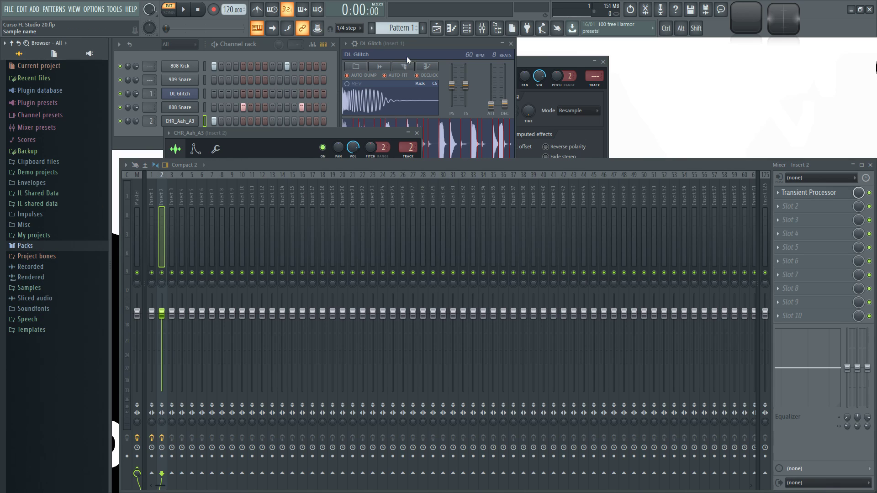